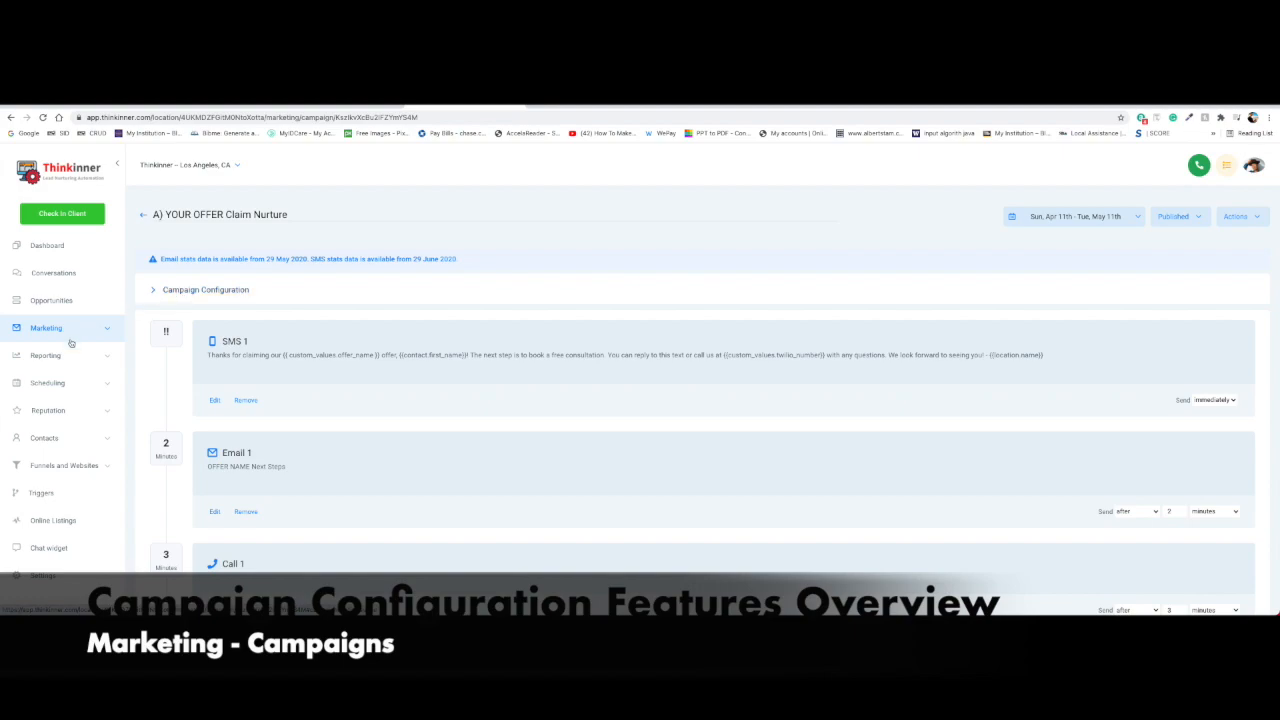
Expand the A) YOUR OFFER Claim Nurture campaign's configuration and scroll through its fields
{"action": "left_click", "coordinate": [160, 290]}
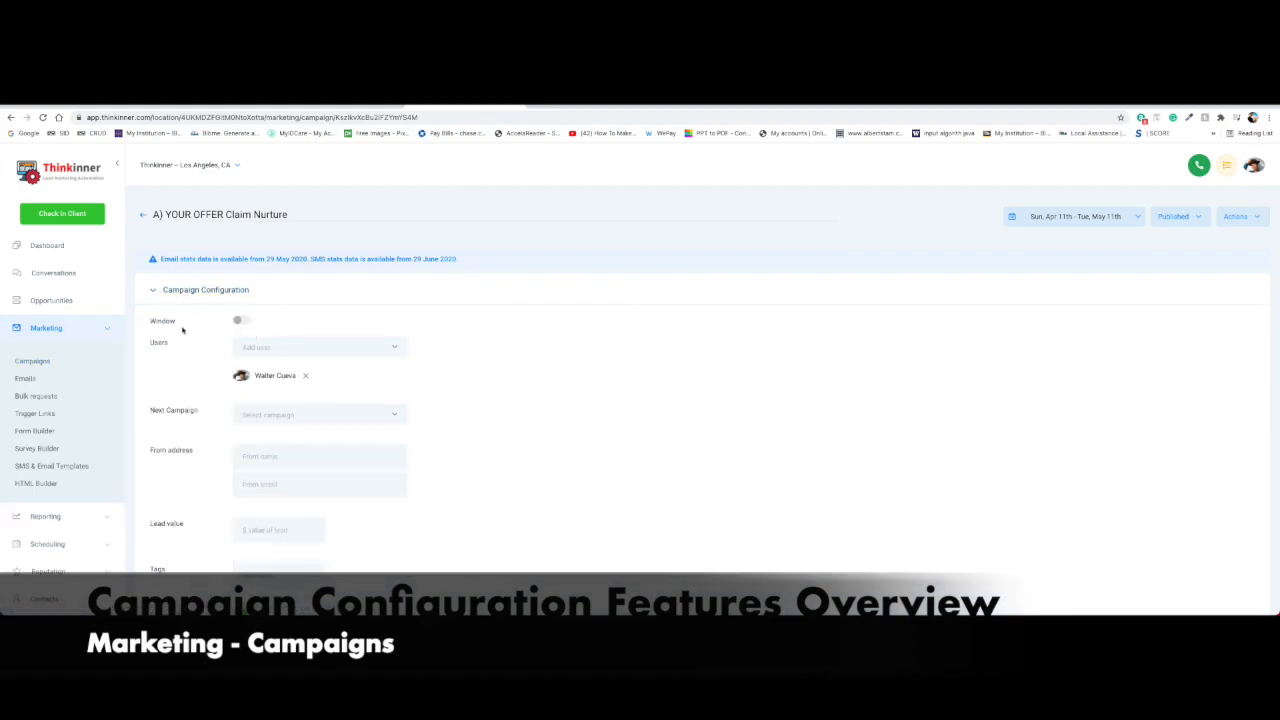
{"action": "scroll", "coordinate": [178, 377], "scroll_direction": "down", "scroll_amount": 1}
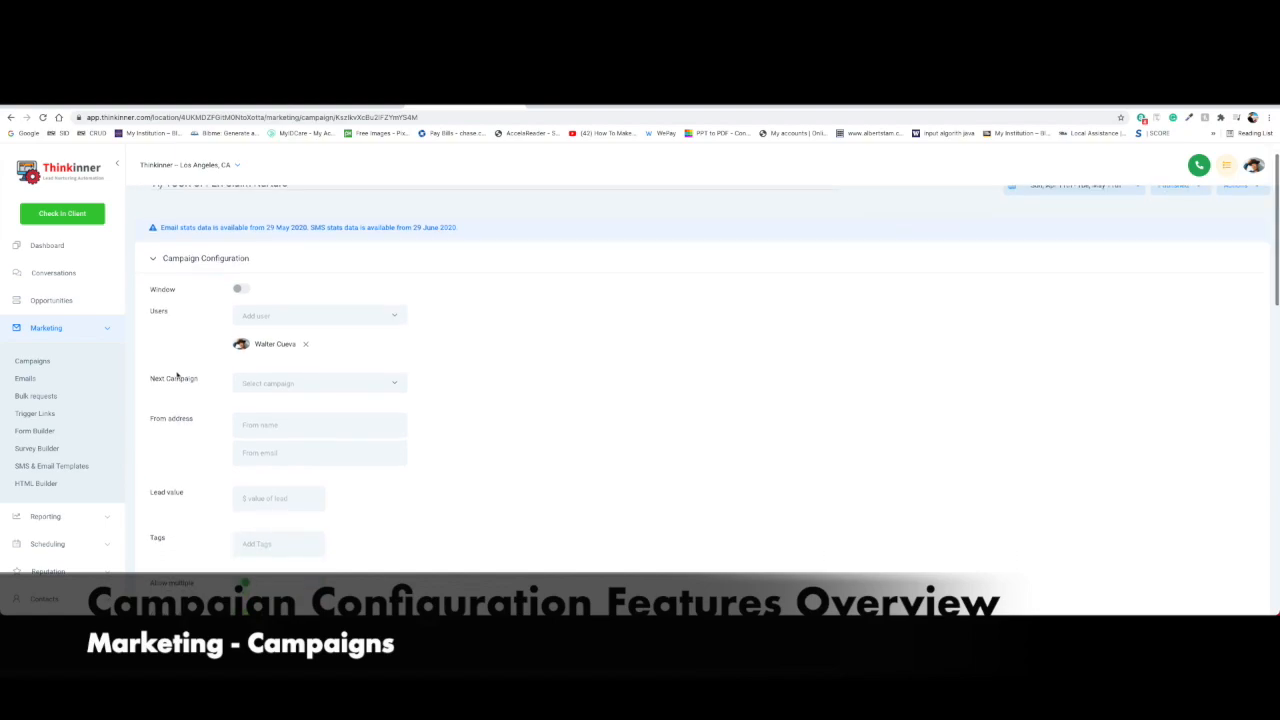
{"action": "scroll", "coordinate": [187, 348], "scroll_direction": "down", "scroll_amount": 5}
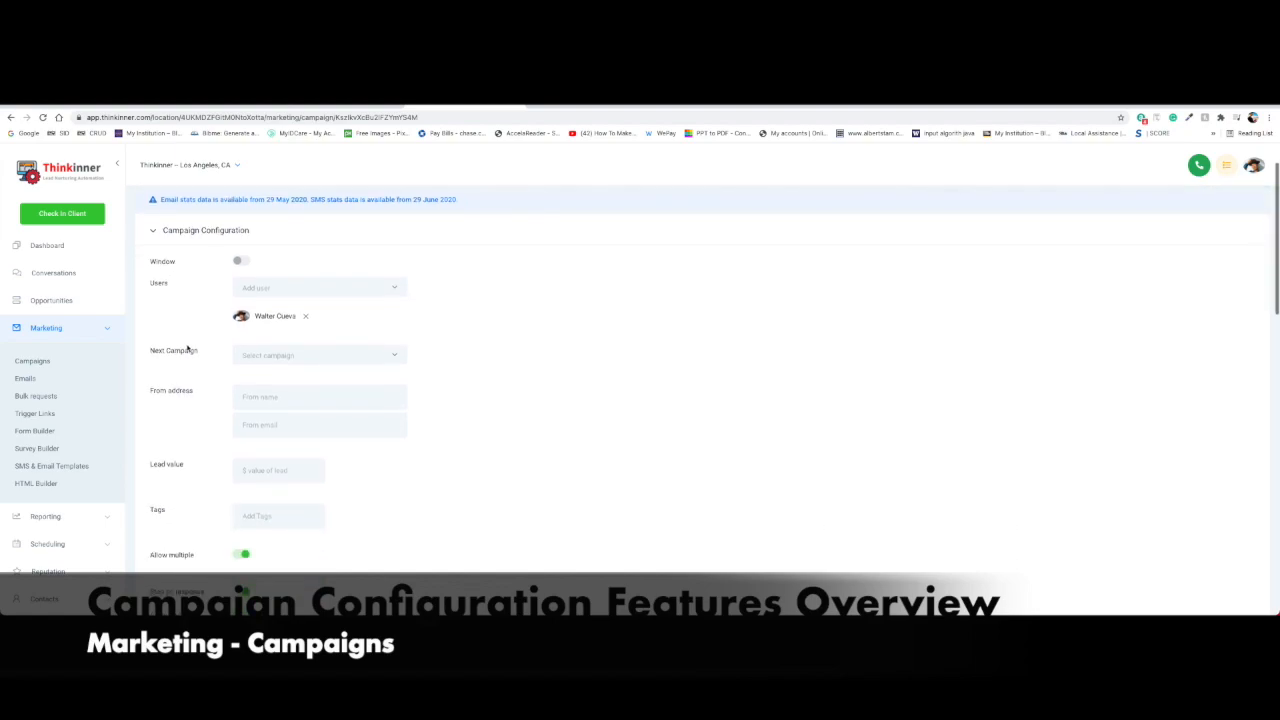
{"action": "scroll", "coordinate": [191, 388], "scroll_direction": "down", "scroll_amount": 3}
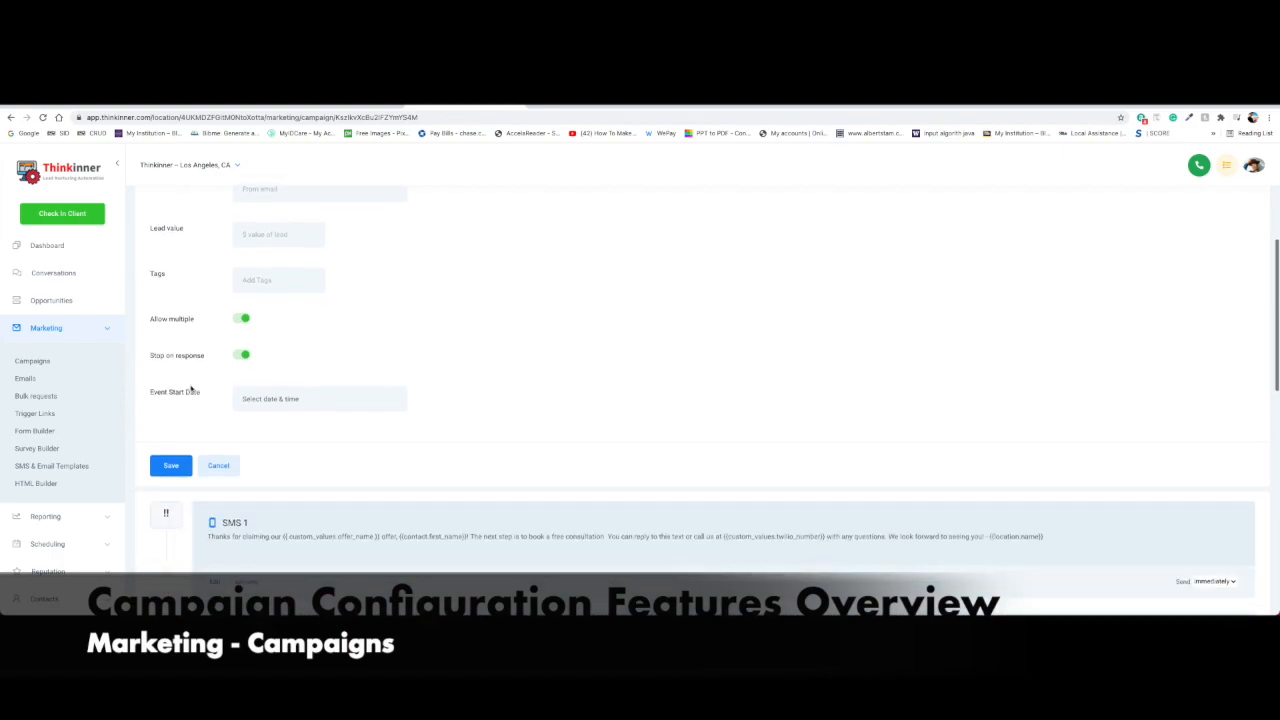
{"action": "scroll", "coordinate": [300, 374], "scroll_direction": "up", "scroll_amount": 5}
{"action": "scroll", "coordinate": [298, 378], "scroll_direction": "up", "scroll_amount": 3}
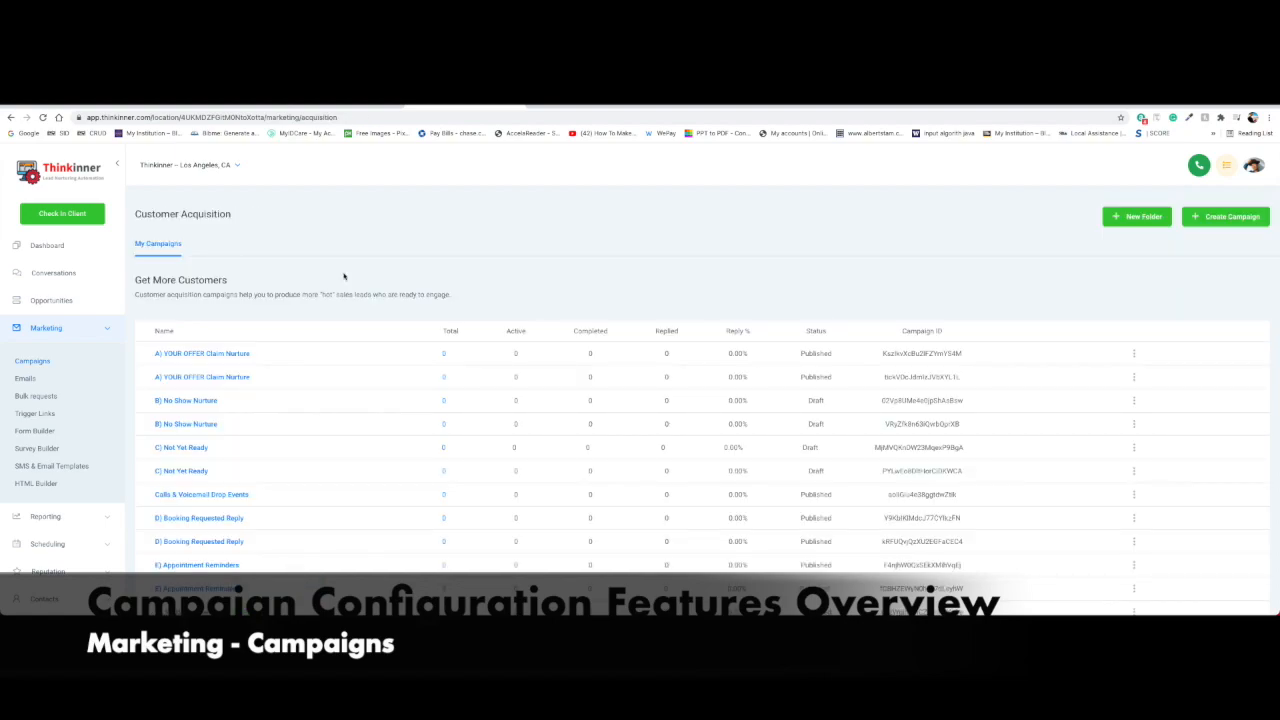
Create a new draft campaign, entering 'Gampaig' as its name, and save it
{"action": "left_click", "coordinate": [1222, 225]}
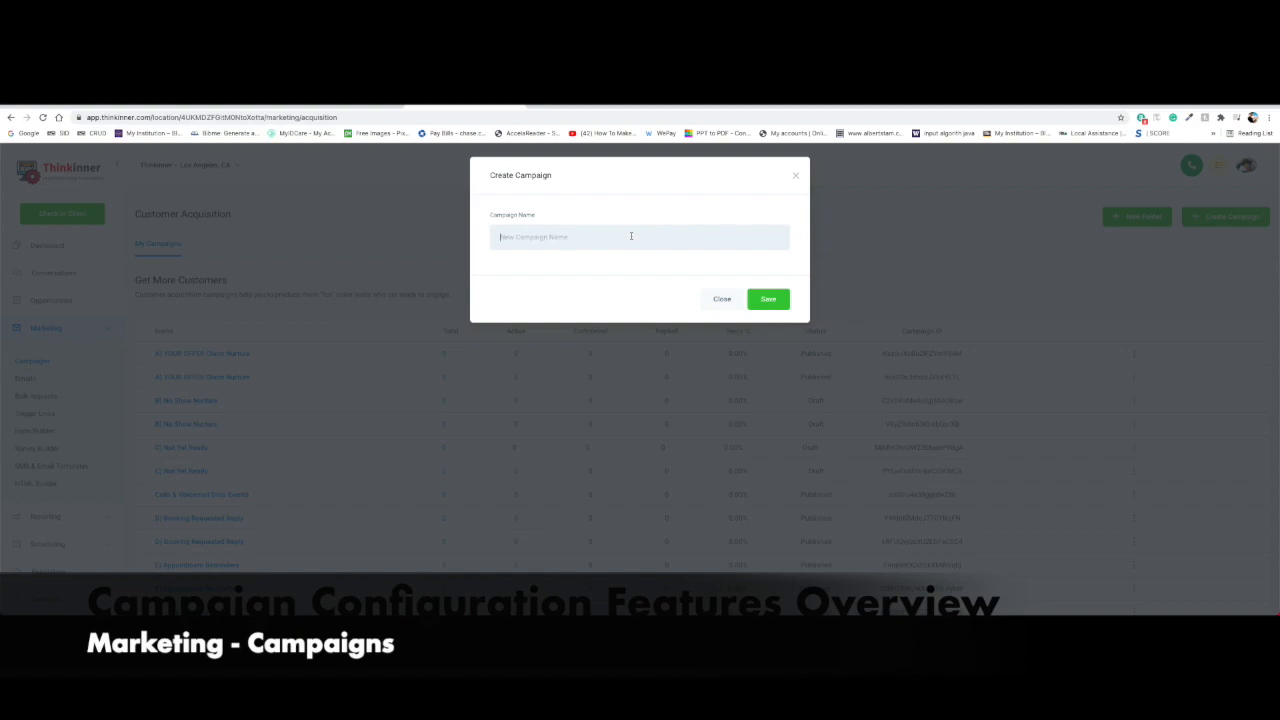
{"action": "type", "text": "Gampaign Overview"}
{"action": "left_click", "coordinate": [768, 299]}
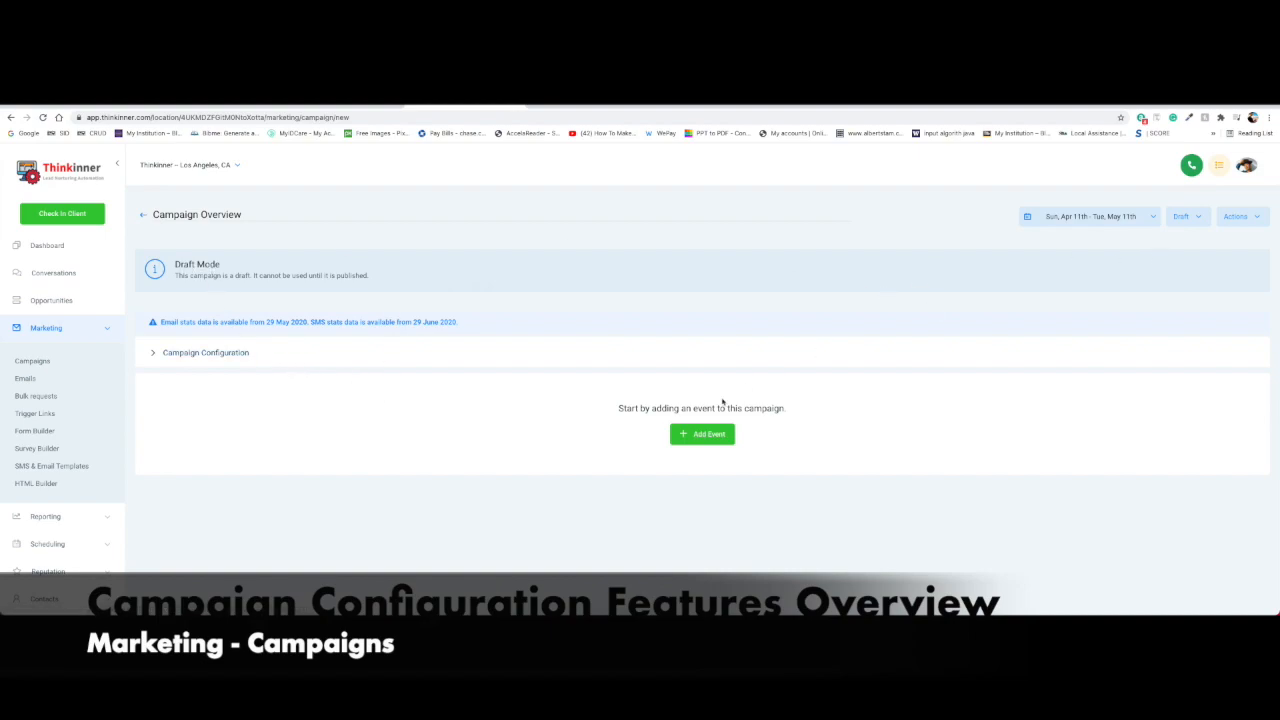
Switch on the new campaign's sending Window: When condition, Mon–Fri, 08:00 am start
{"action": "left_click", "coordinate": [177, 355]}
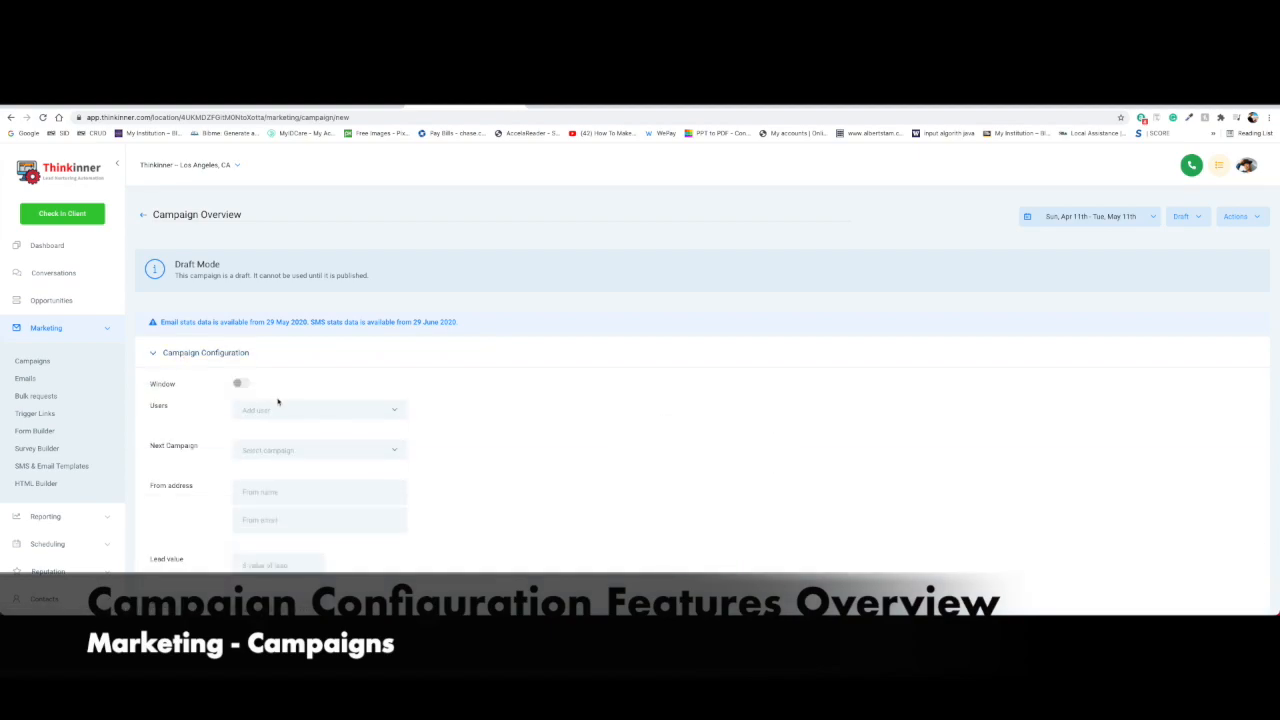
{"action": "scroll", "coordinate": [278, 400], "scroll_direction": "down", "scroll_amount": 1}
{"action": "scroll", "coordinate": [278, 400], "scroll_direction": "down", "scroll_amount": 3}
{"action": "scroll", "coordinate": [278, 400], "scroll_direction": "up", "scroll_amount": 4}
{"action": "left_click", "coordinate": [242, 384]}
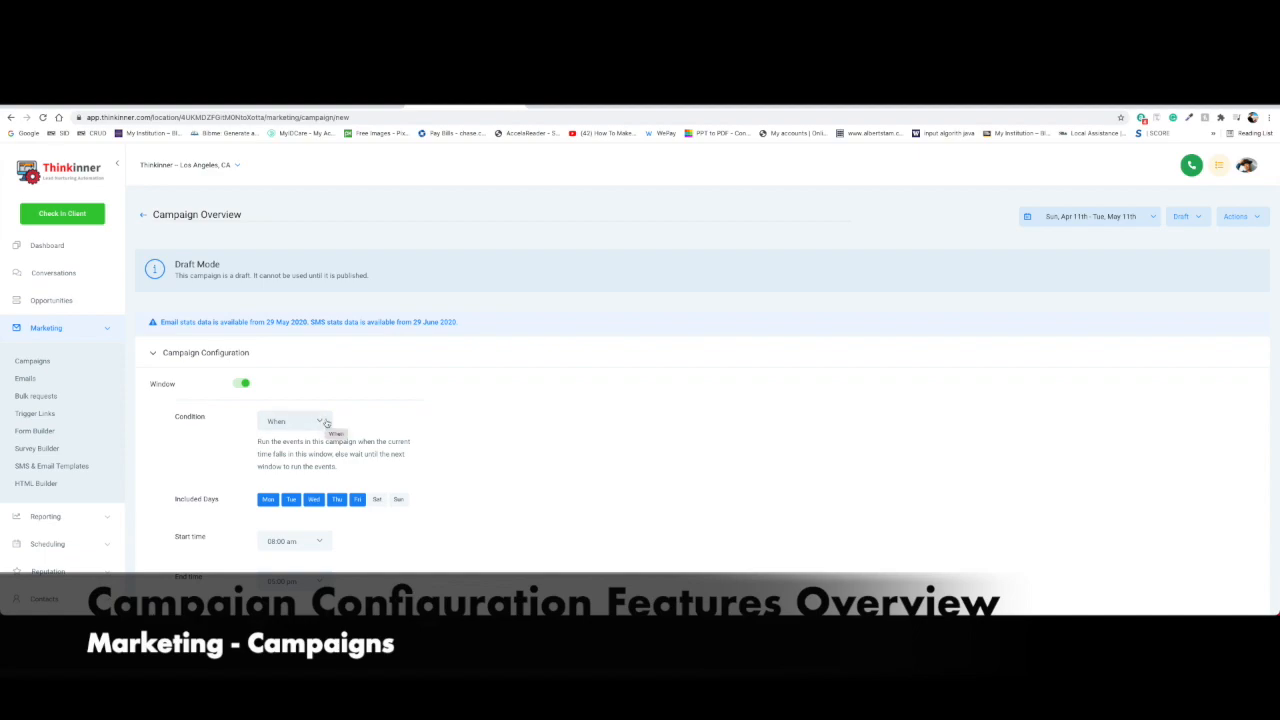
{"action": "left_click", "coordinate": [321, 422]}
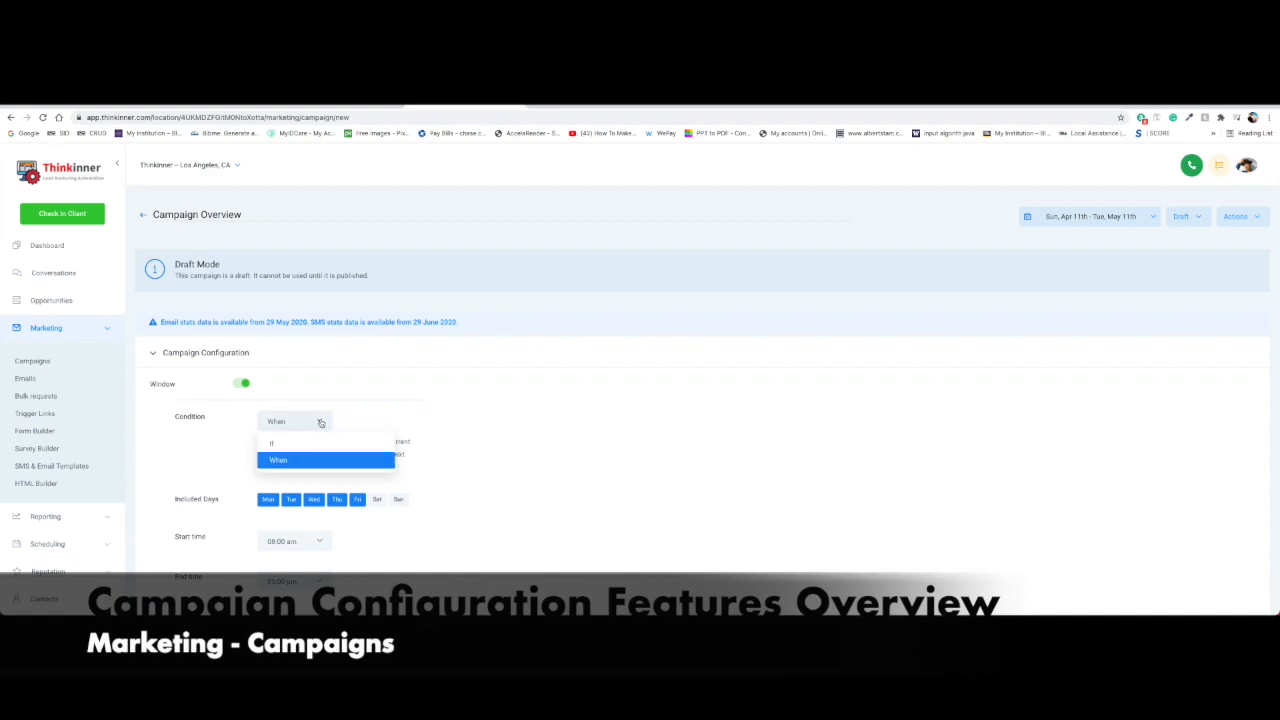
{"action": "left_click", "coordinate": [347, 426]}
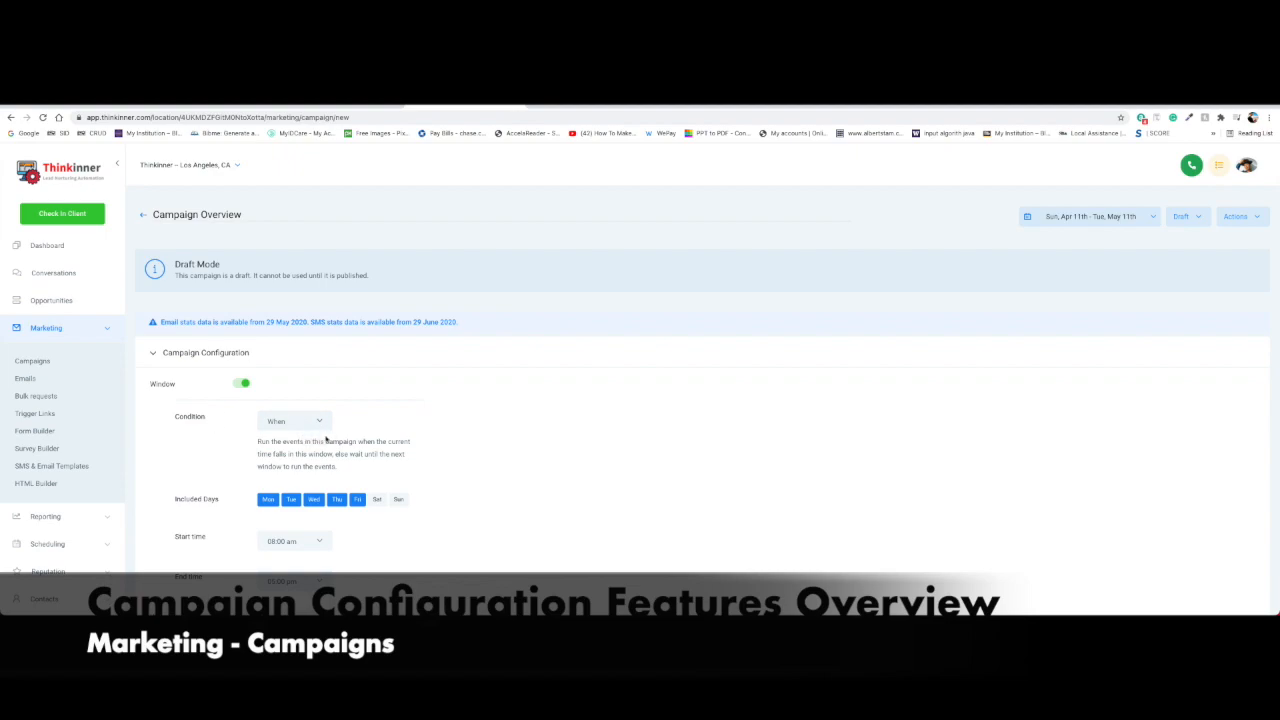
{"action": "scroll", "coordinate": [310, 461], "scroll_direction": "down", "scroll_amount": 2}
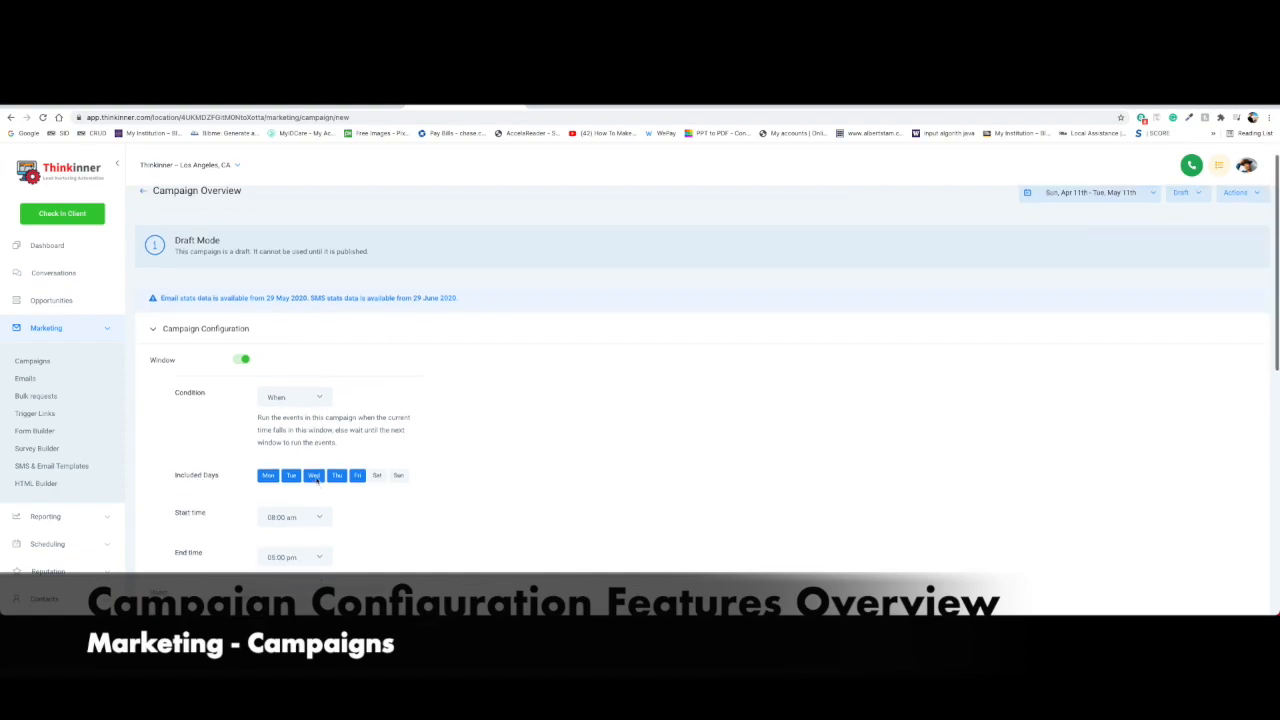
{"action": "scroll", "coordinate": [335, 479], "scroll_direction": "up", "scroll_amount": 1}
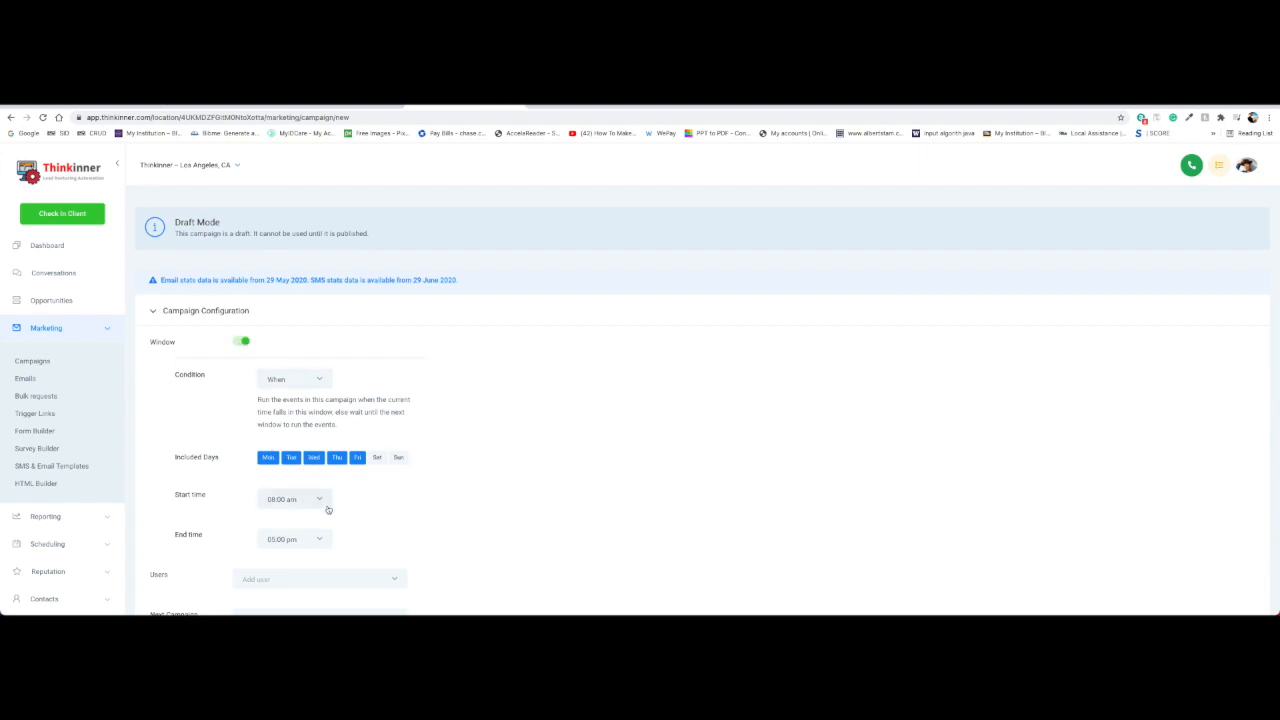
{"action": "scroll", "coordinate": [326, 508], "scroll_direction": "down", "scroll_amount": 1}
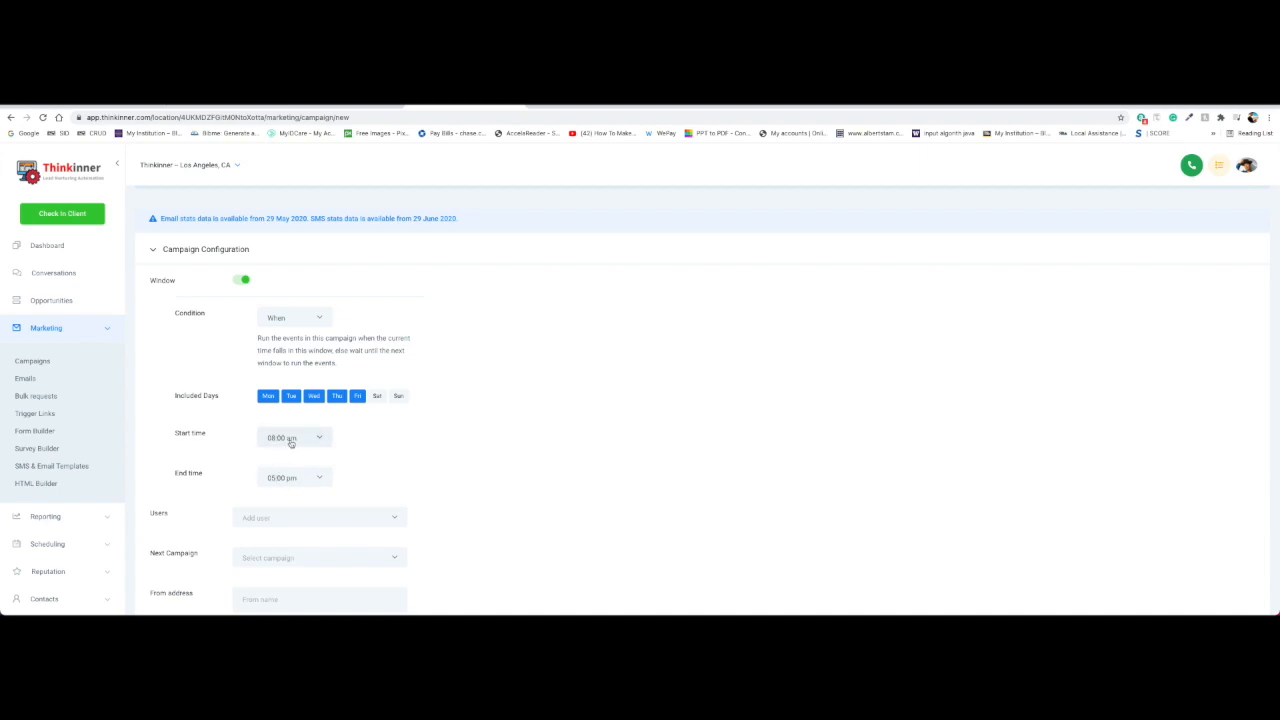
Set the window end time to 07:00 pm and change its condition to If
{"action": "left_click", "coordinate": [313, 480]}
{"action": "scroll", "coordinate": [305, 458], "scroll_direction": "down", "scroll_amount": 2}
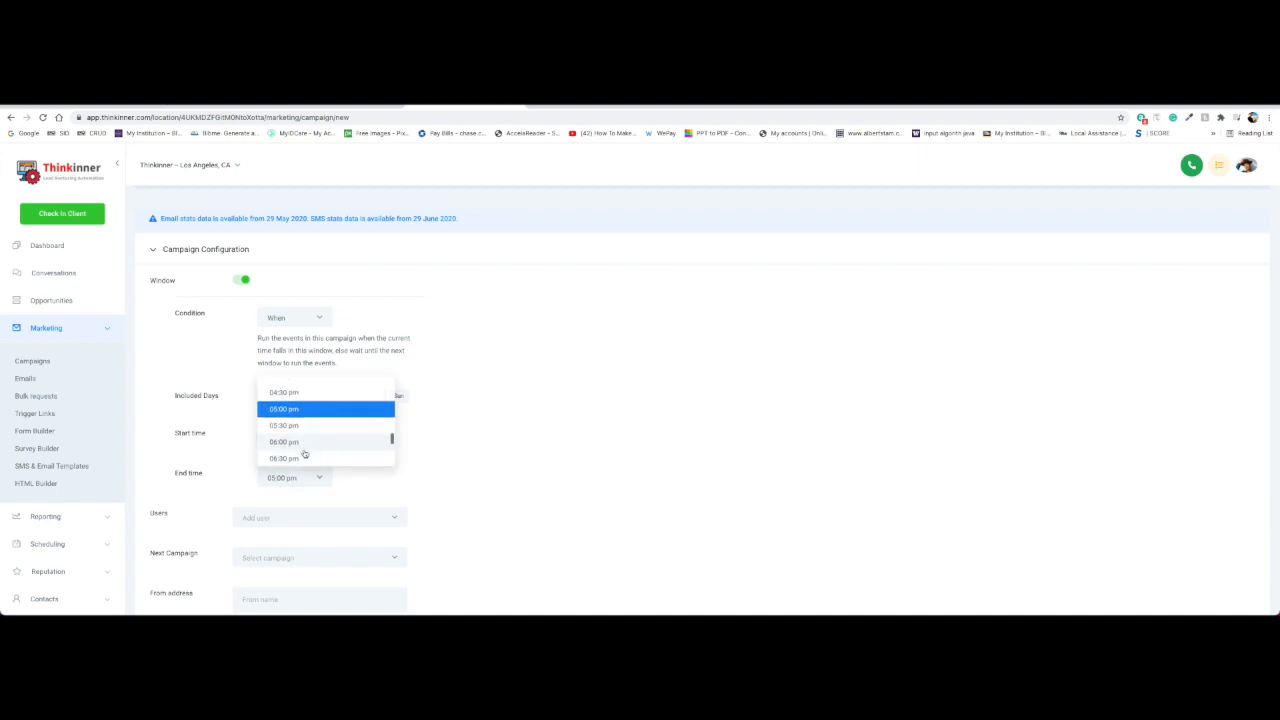
{"action": "left_click", "coordinate": [300, 446]}
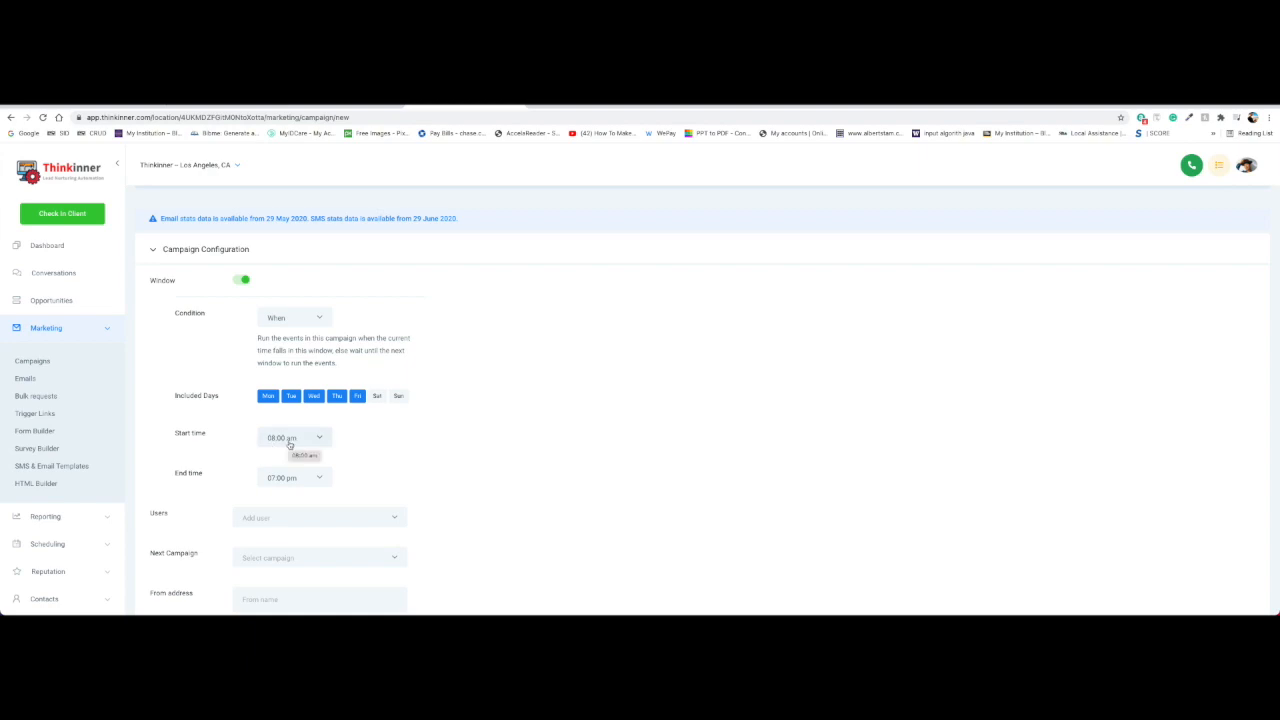
{"action": "left_click", "coordinate": [317, 320]}
{"action": "left_click", "coordinate": [285, 340]}
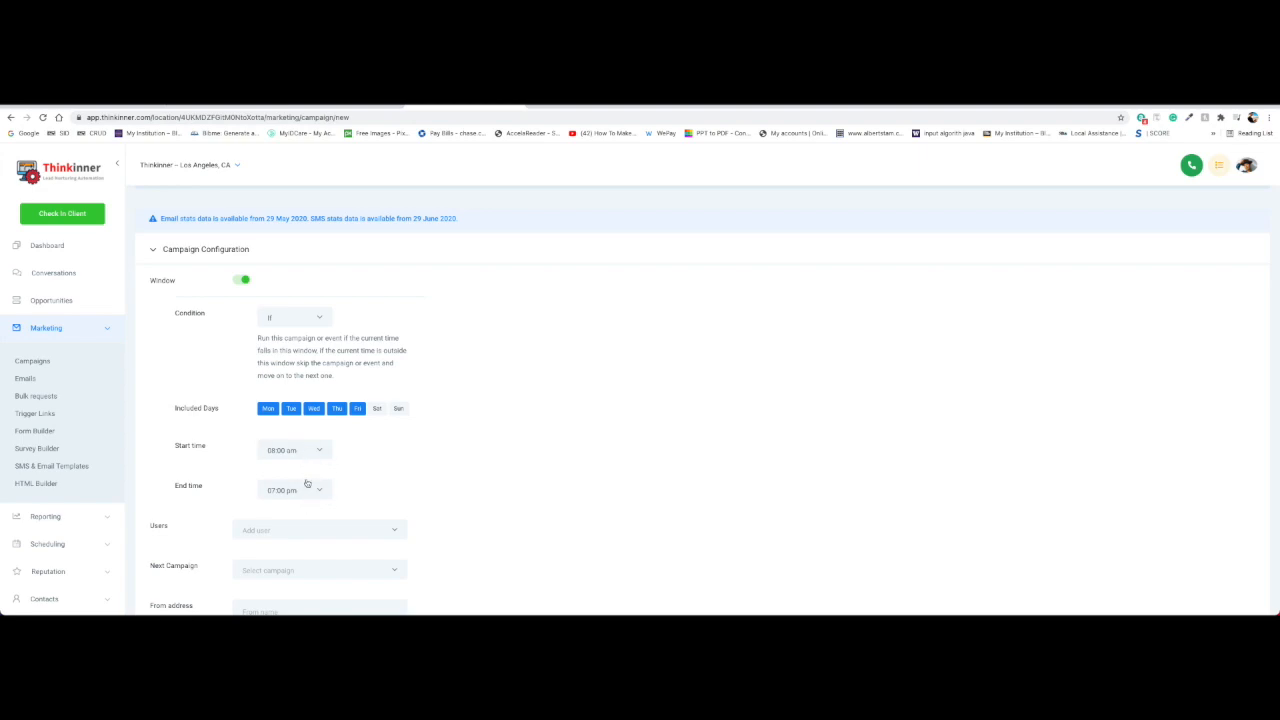
{"action": "left_click", "coordinate": [317, 319]}
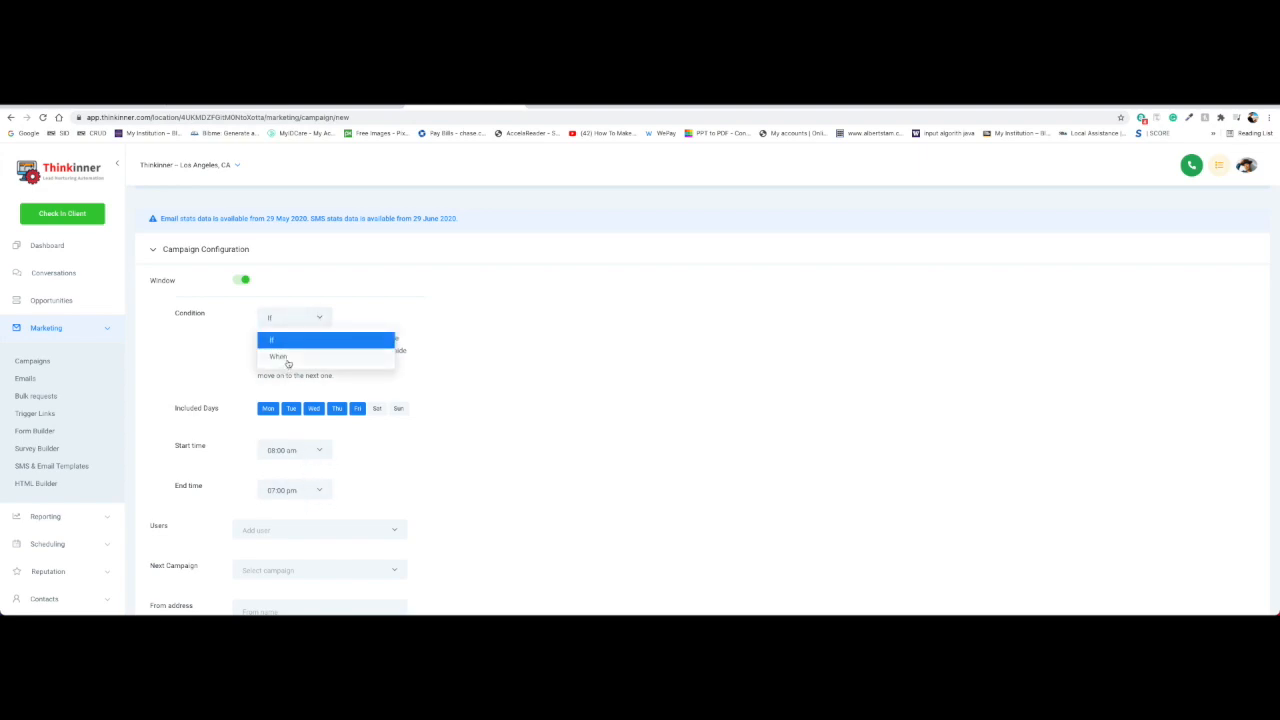
{"action": "left_click", "coordinate": [285, 360]}
{"action": "scroll", "coordinate": [396, 478], "scroll_direction": "down", "scroll_amount": 2}
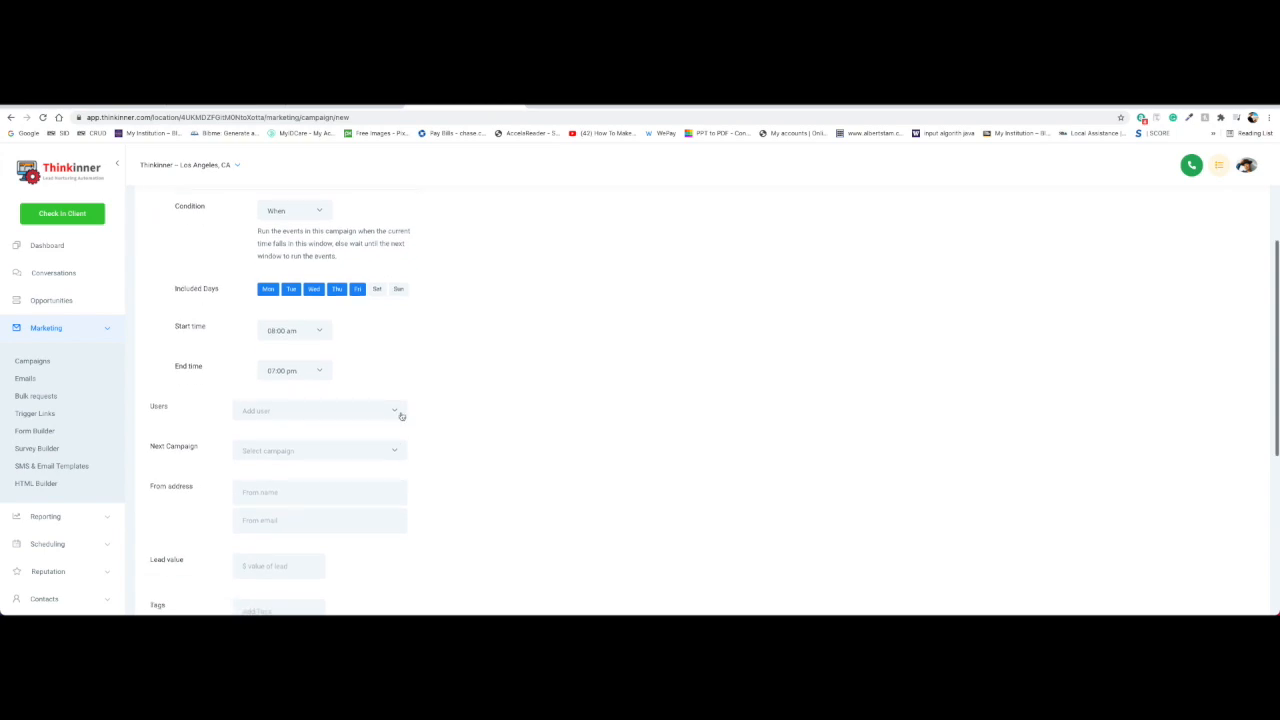
{"action": "left_click", "coordinate": [391, 412]}
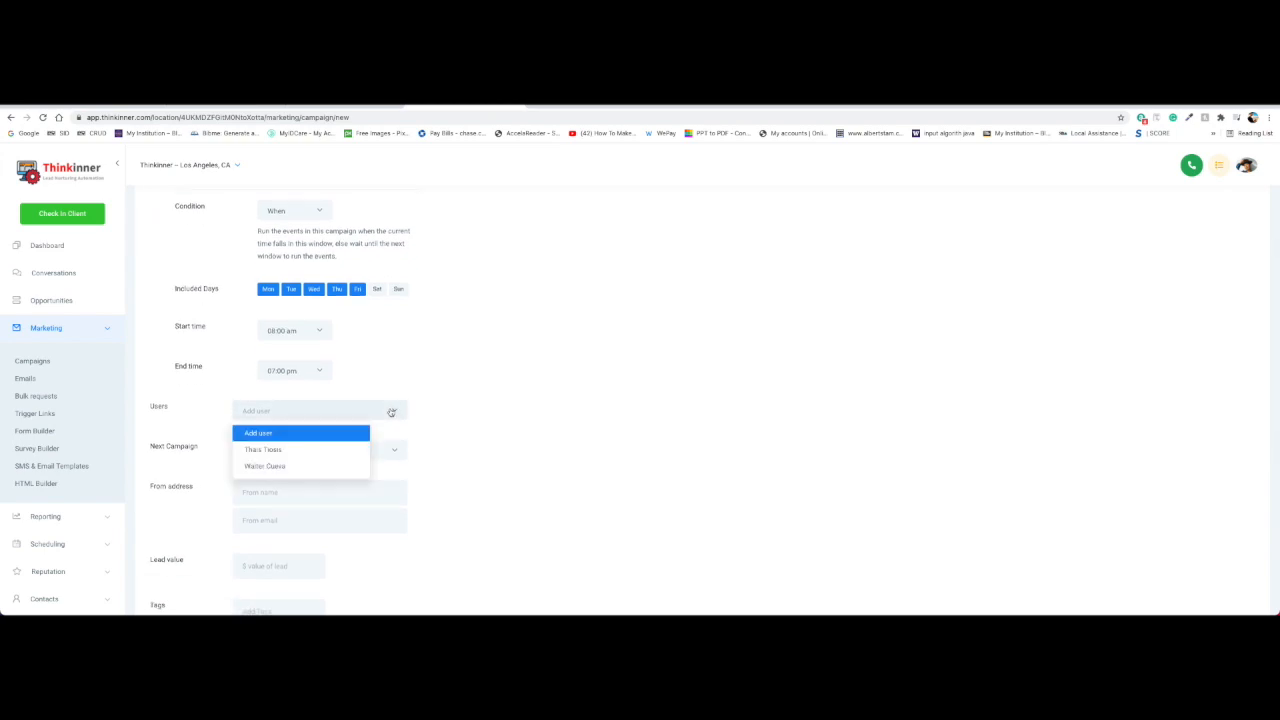
{"action": "left_click", "coordinate": [391, 412]}
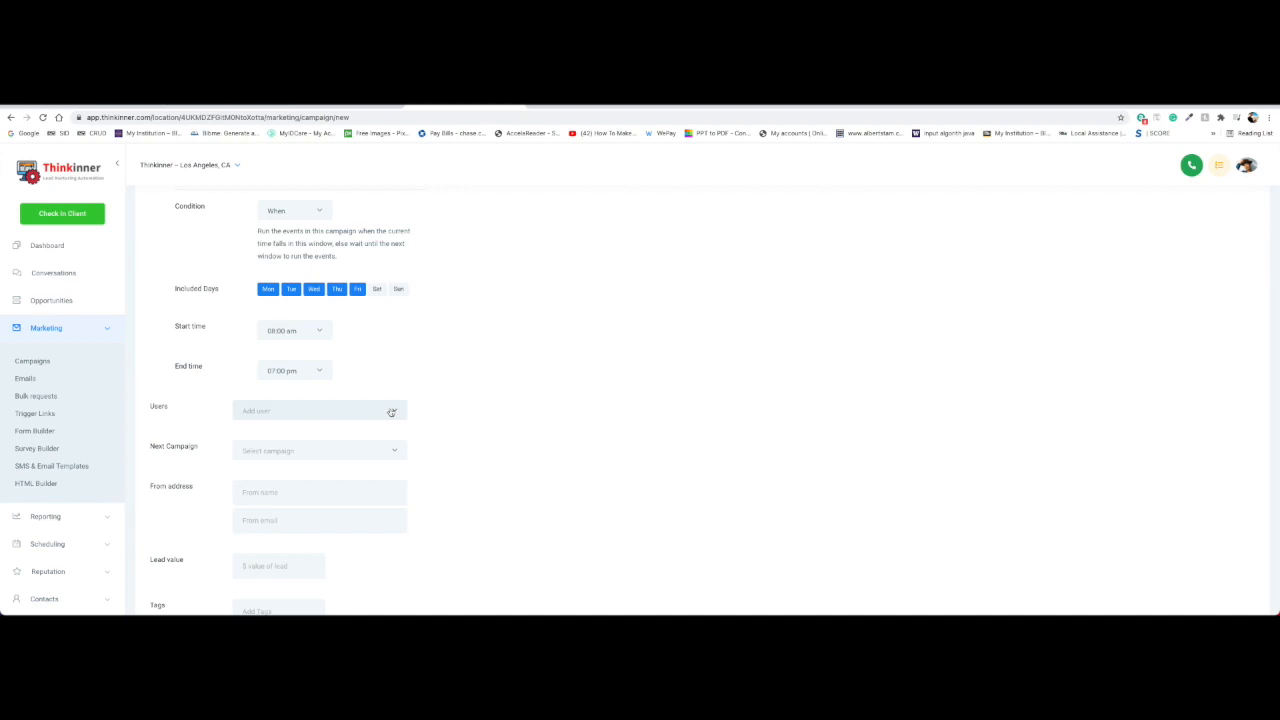
{"action": "left_click", "coordinate": [391, 412]}
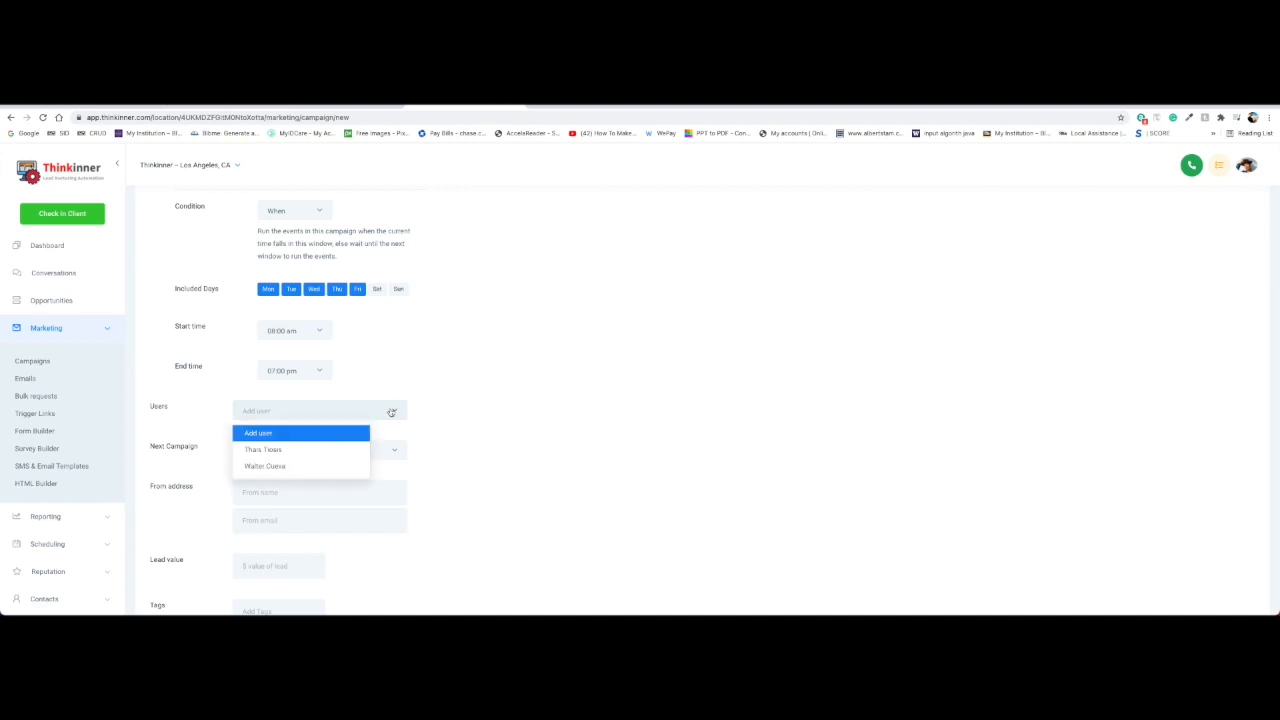
{"action": "left_click", "coordinate": [441, 420]}
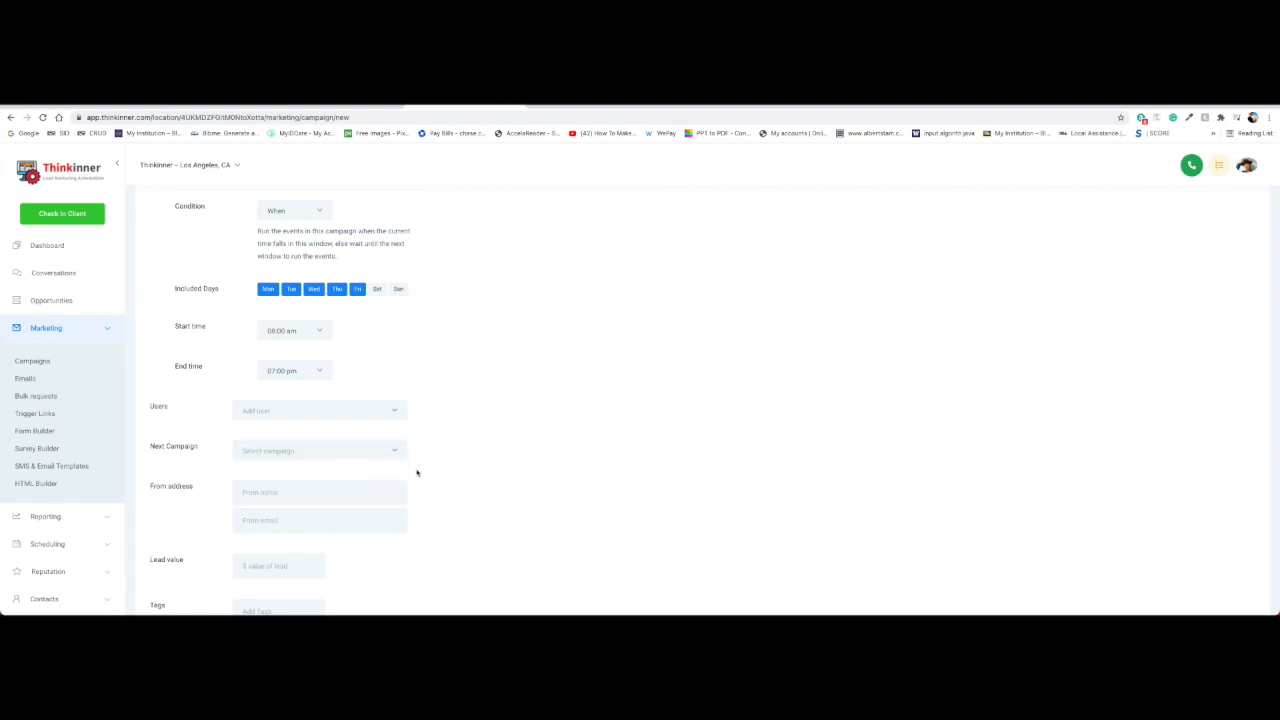
Assign both listed team members to the campaign's Users field
{"action": "left_click", "coordinate": [395, 410]}
{"action": "left_click", "coordinate": [300, 449]}
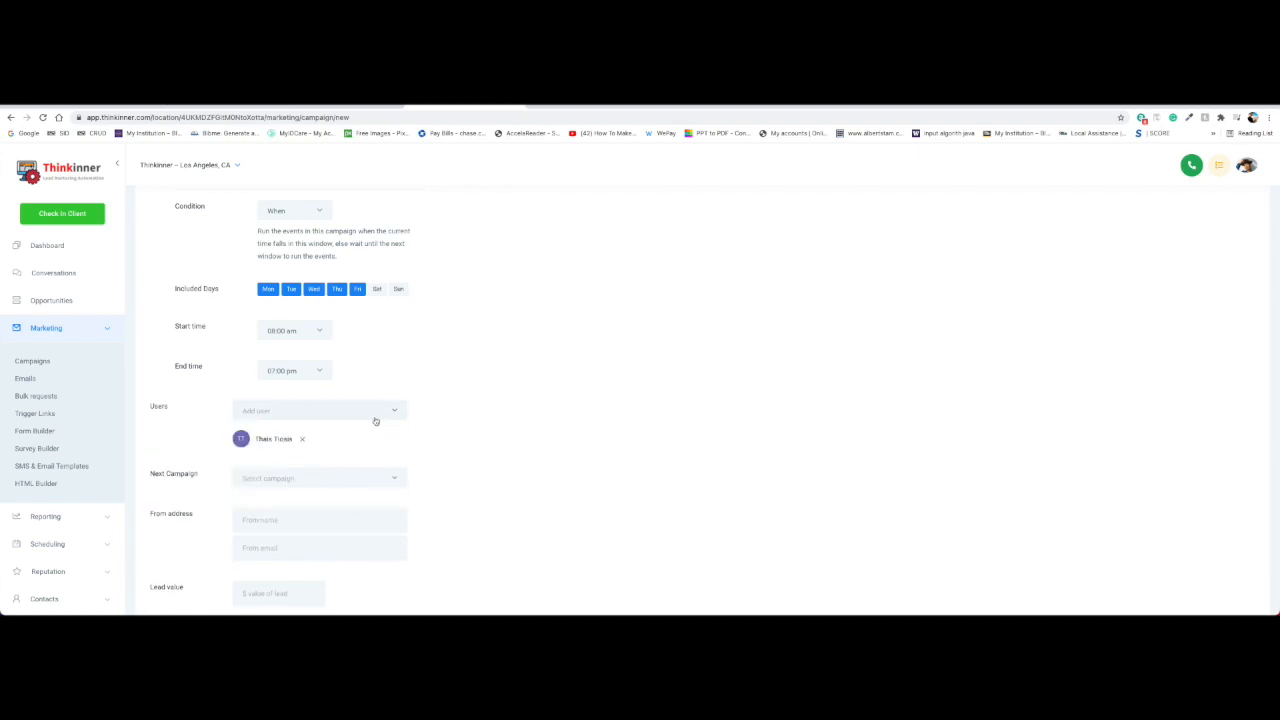
{"action": "left_click", "coordinate": [395, 410]}
{"action": "left_click", "coordinate": [301, 451]}
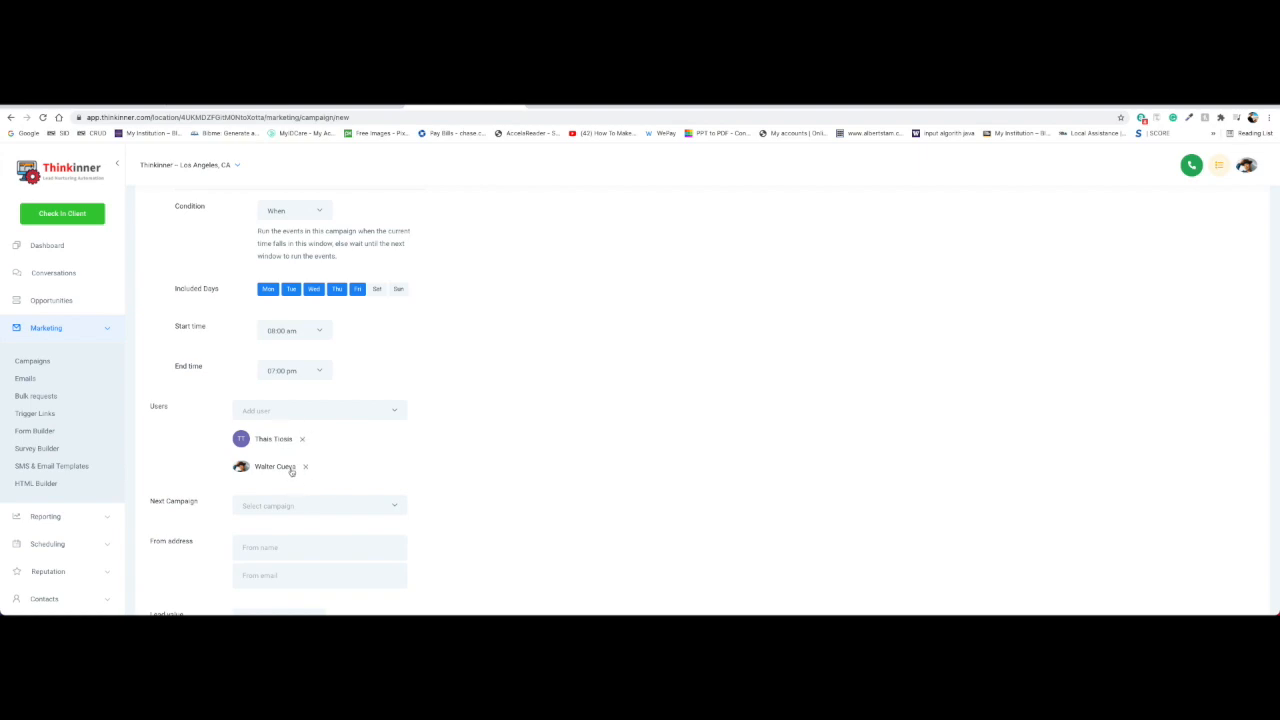
{"action": "scroll", "coordinate": [289, 470], "scroll_direction": "down", "scroll_amount": 1}
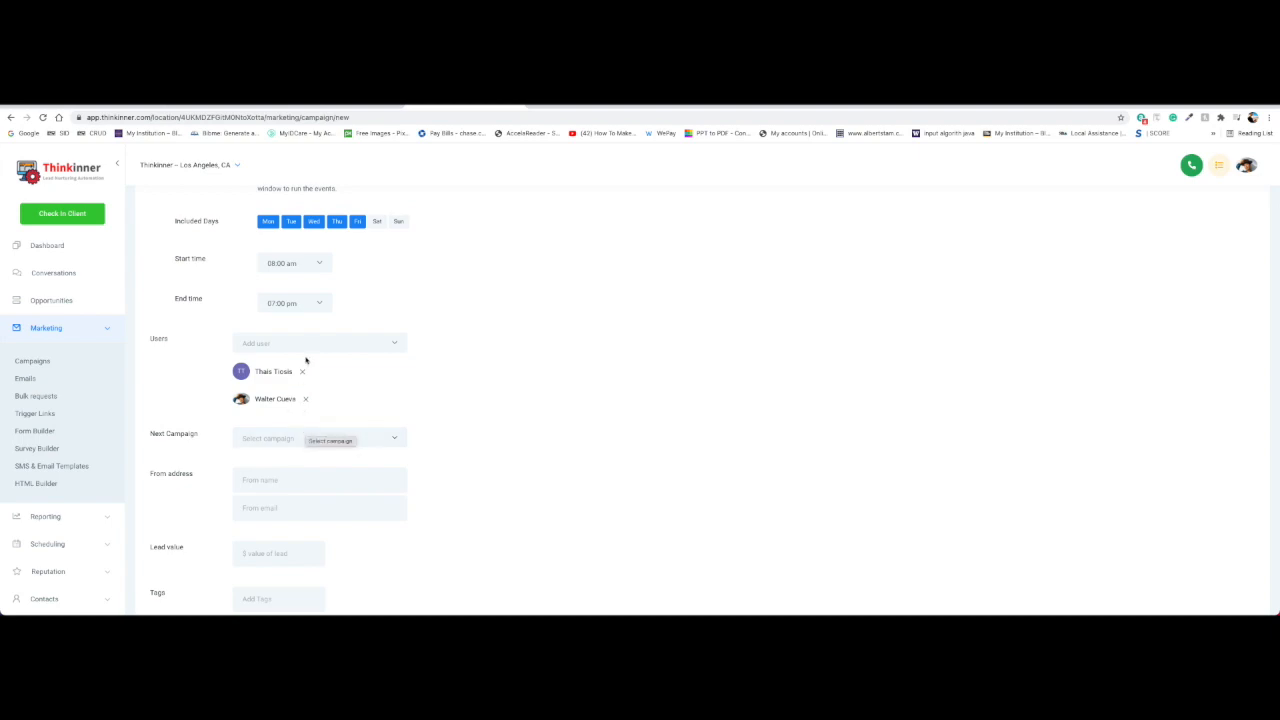
{"action": "scroll", "coordinate": [351, 417], "scroll_direction": "down", "scroll_amount": 1}
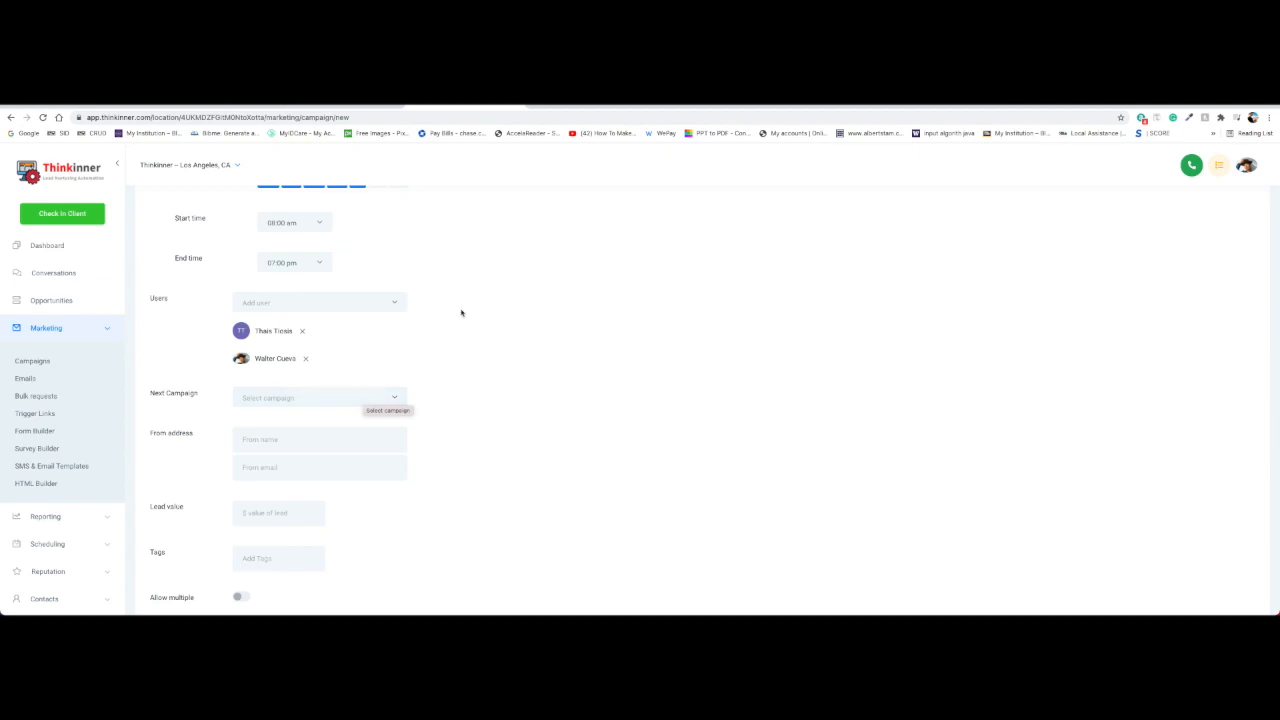
{"action": "scroll", "coordinate": [371, 391], "scroll_direction": "down", "scroll_amount": 3}
{"action": "scroll", "coordinate": [492, 452], "scroll_direction": "up", "scroll_amount": 5}
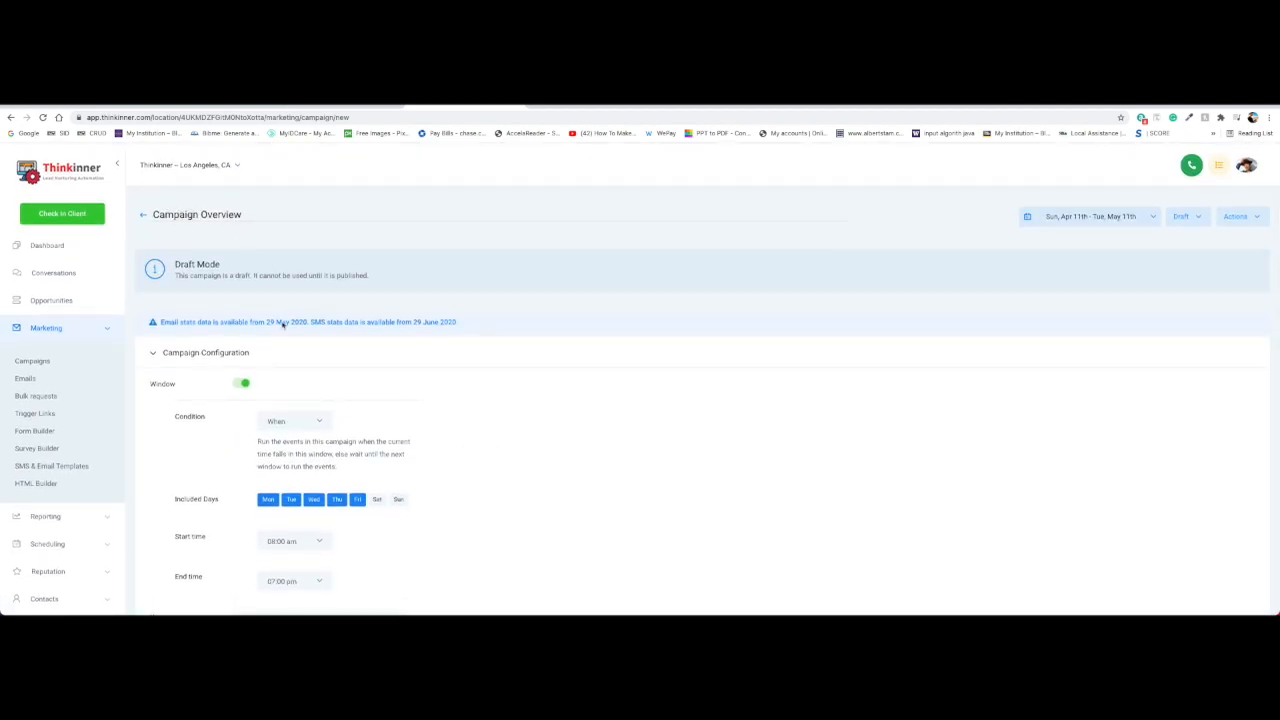
{"action": "scroll", "coordinate": [297, 389], "scroll_direction": "down", "scroll_amount": 4}
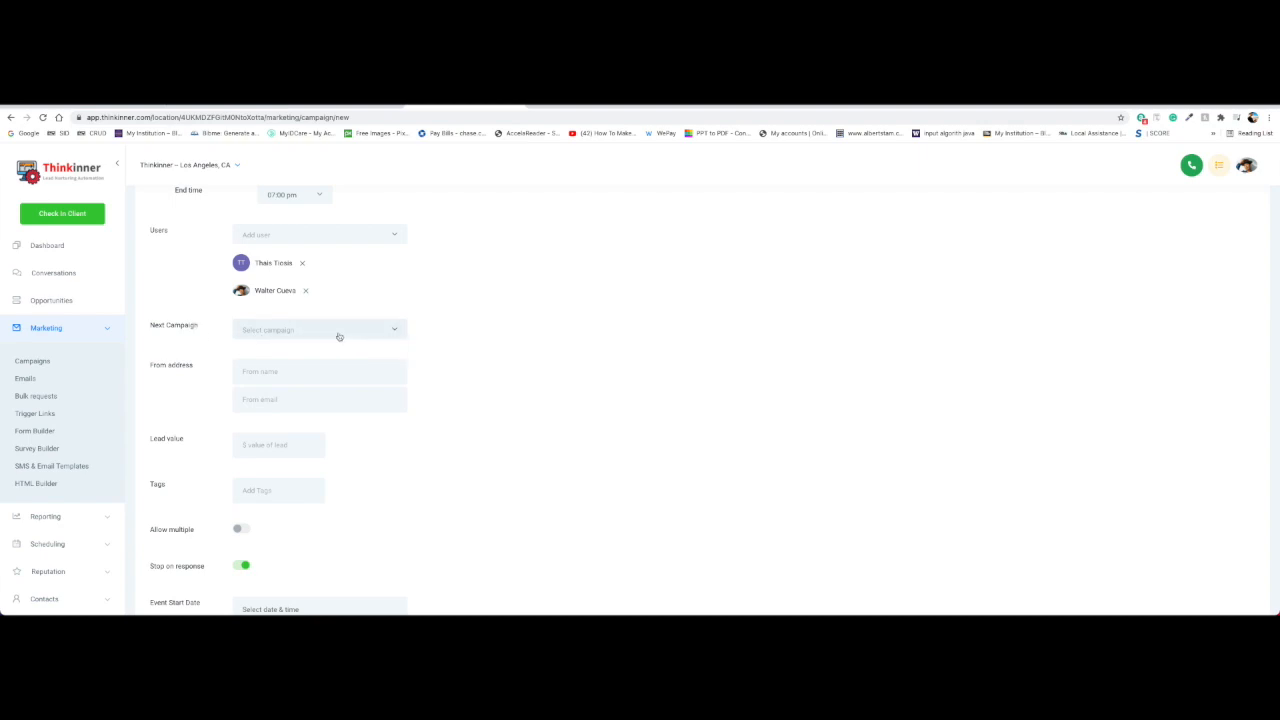
{"action": "left_click", "coordinate": [395, 336]}
{"action": "left_click", "coordinate": [395, 336]}
Enter 100 as the campaign's Lead value and place the cursor in Tags
{"action": "left_click", "coordinate": [395, 336]}
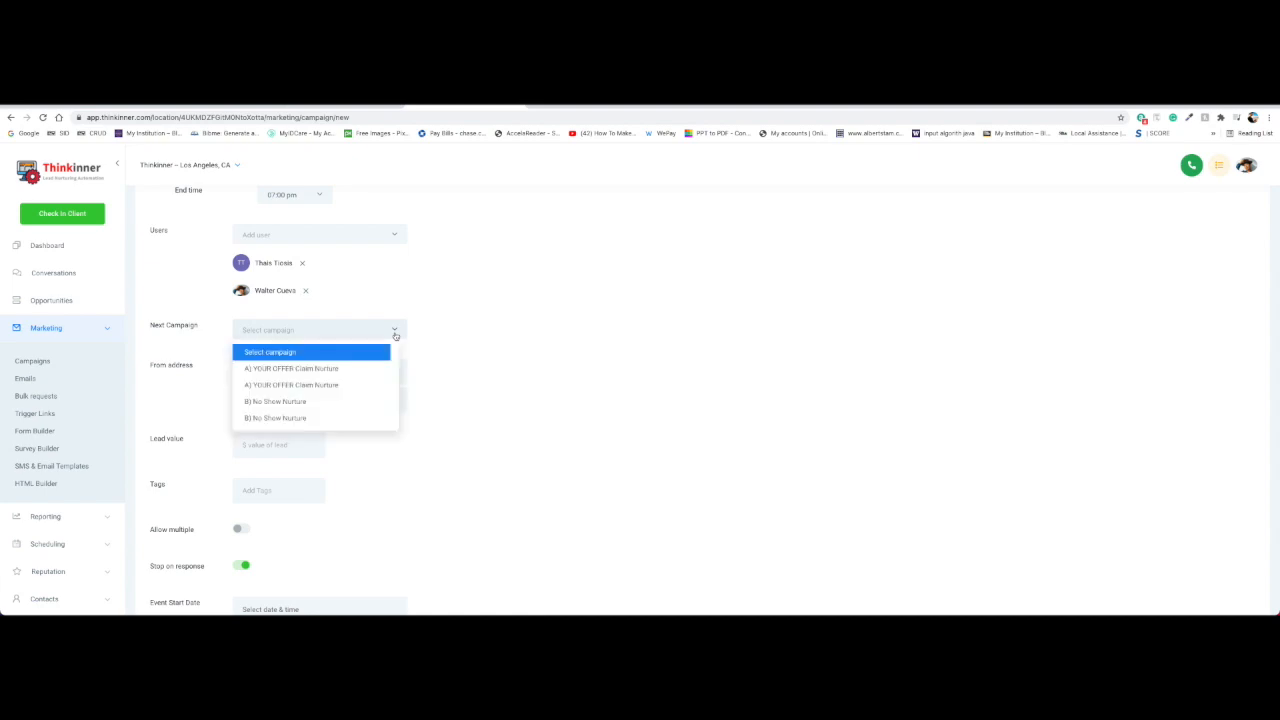
{"action": "scroll", "coordinate": [290, 326], "scroll_direction": "down", "scroll_amount": 1}
{"action": "left_click", "coordinate": [296, 327]}
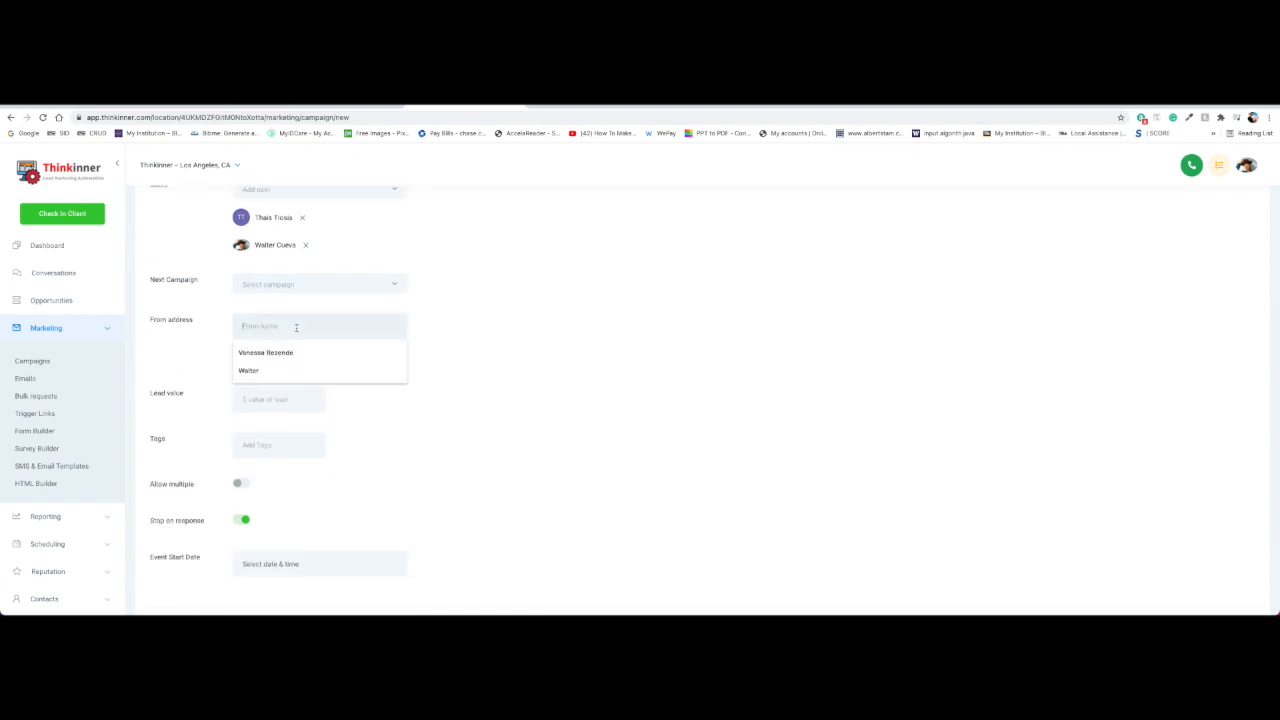
{"action": "left_click", "coordinate": [457, 330]}
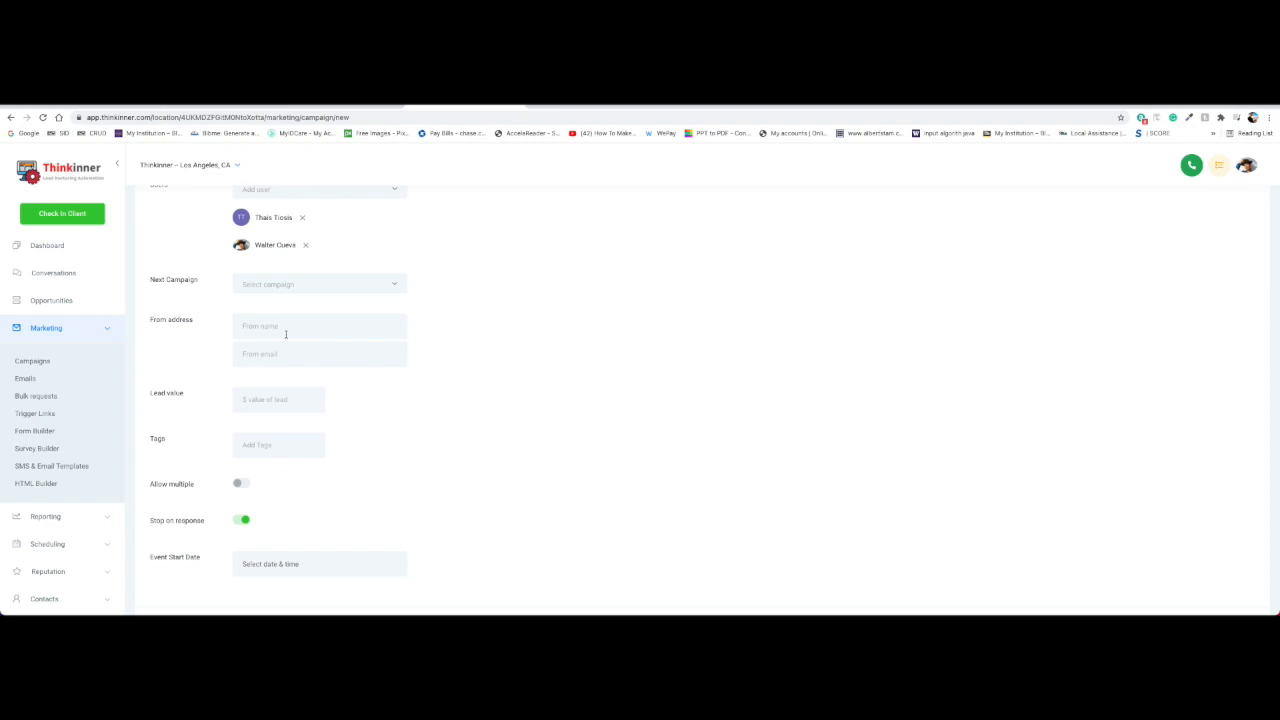
{"action": "scroll", "coordinate": [285, 334], "scroll_direction": "down", "scroll_amount": 2}
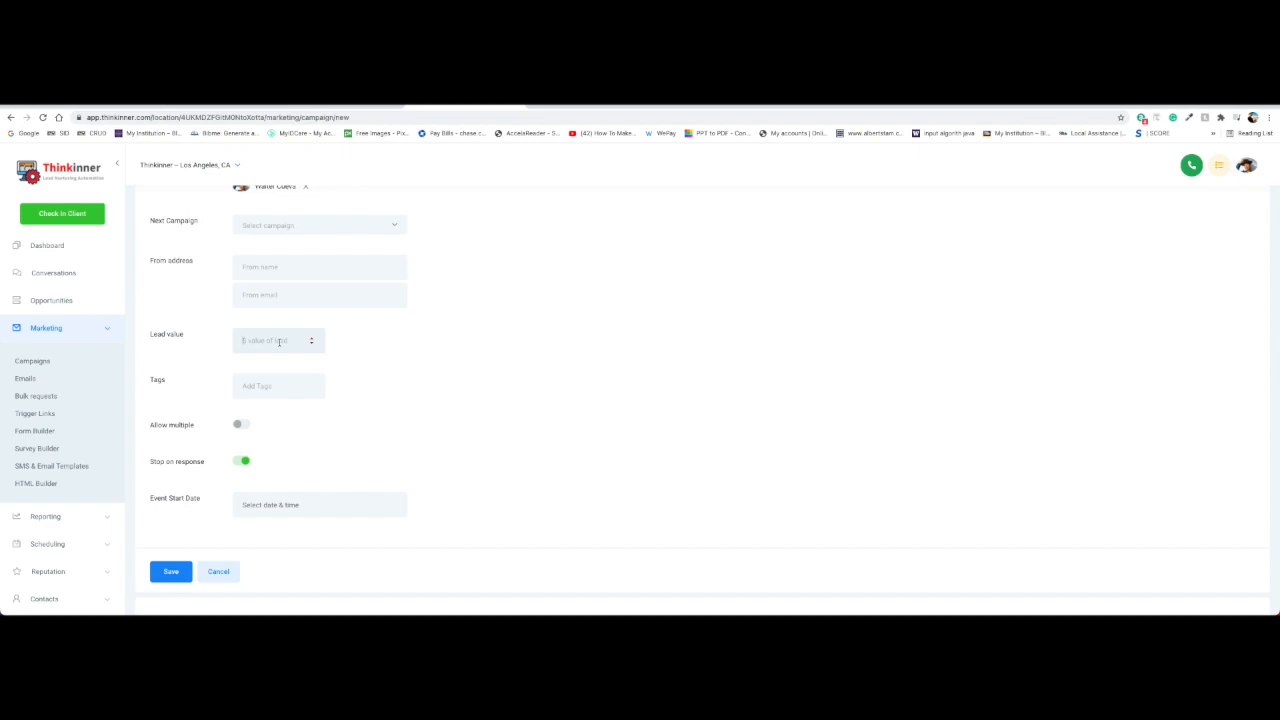
{"action": "type", "text": "100"}
{"action": "left_click", "coordinate": [284, 386]}
{"action": "scroll", "coordinate": [270, 420], "scroll_direction": "up", "scroll_amount": 1}
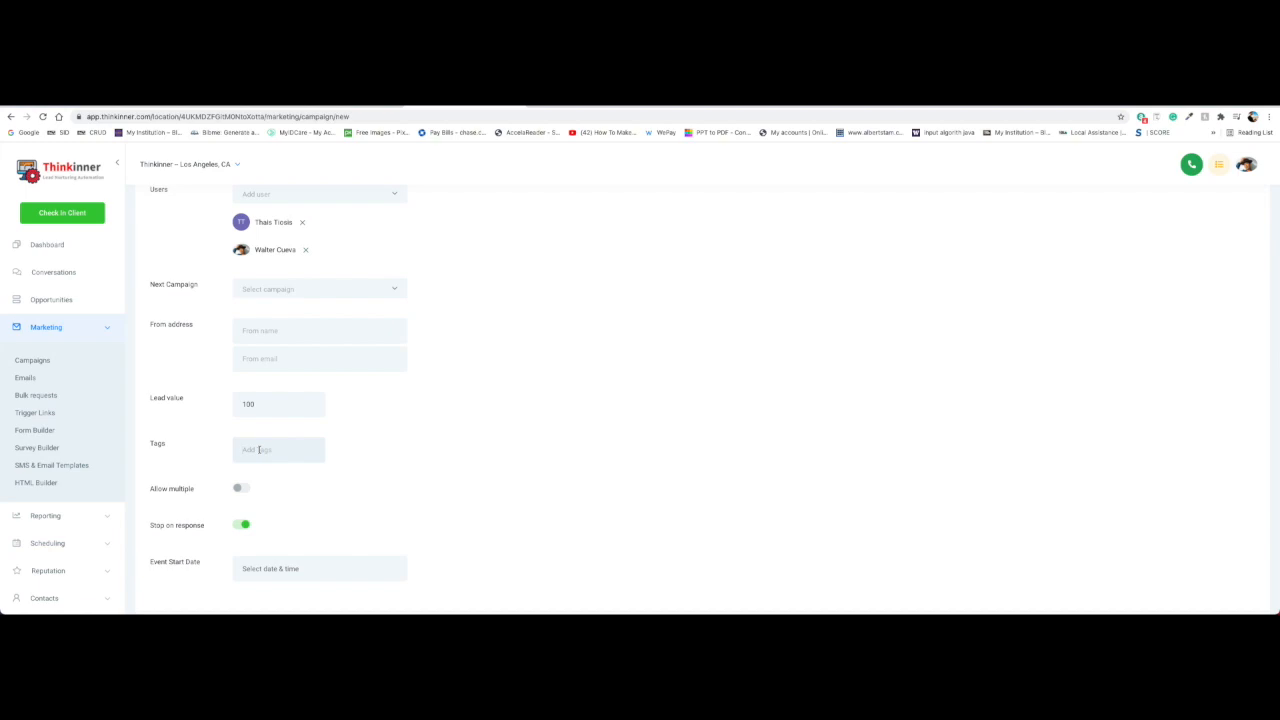
Attach the tag 'FB ad targeting 65 and over' to the campaign
{"action": "type", "text": "FB ad"}
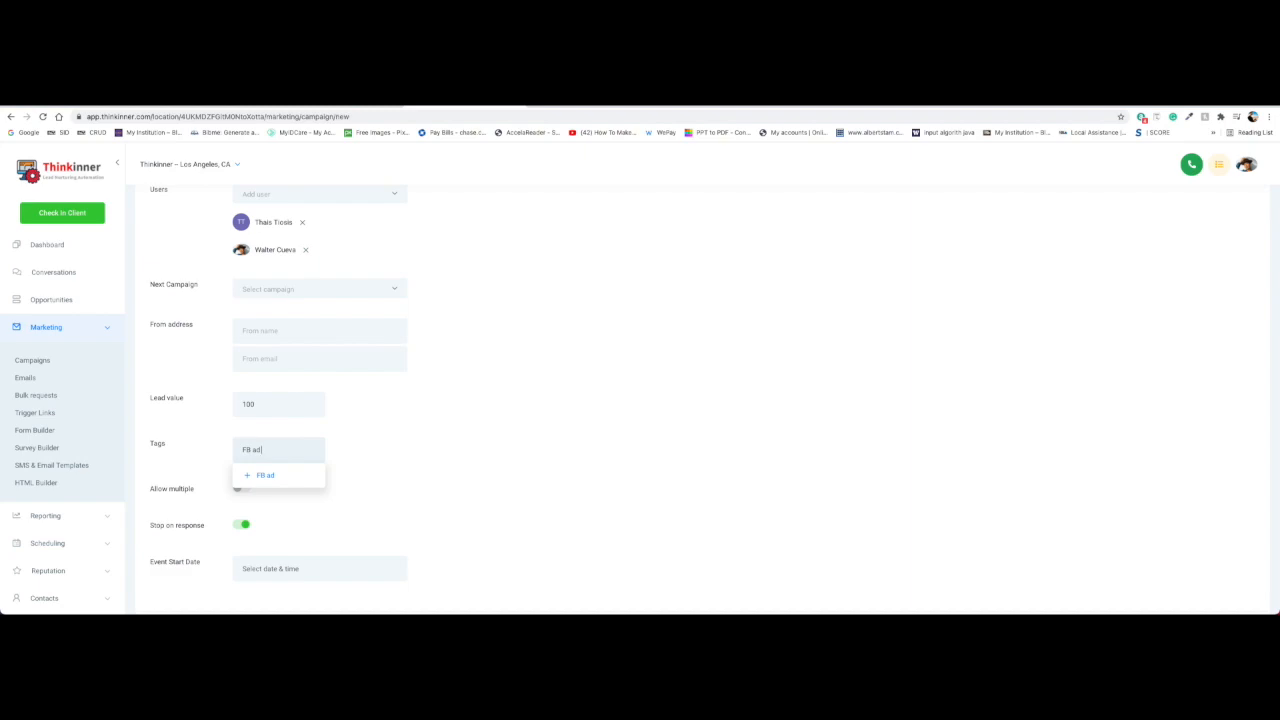
{"action": "type", "text": " tagtin"}
{"action": "type", "text": "geting"}
{"action": "type", "text": " 65"}
{"action": "type", "text": " and over"}
{"action": "left_click", "coordinate": [282, 475]}
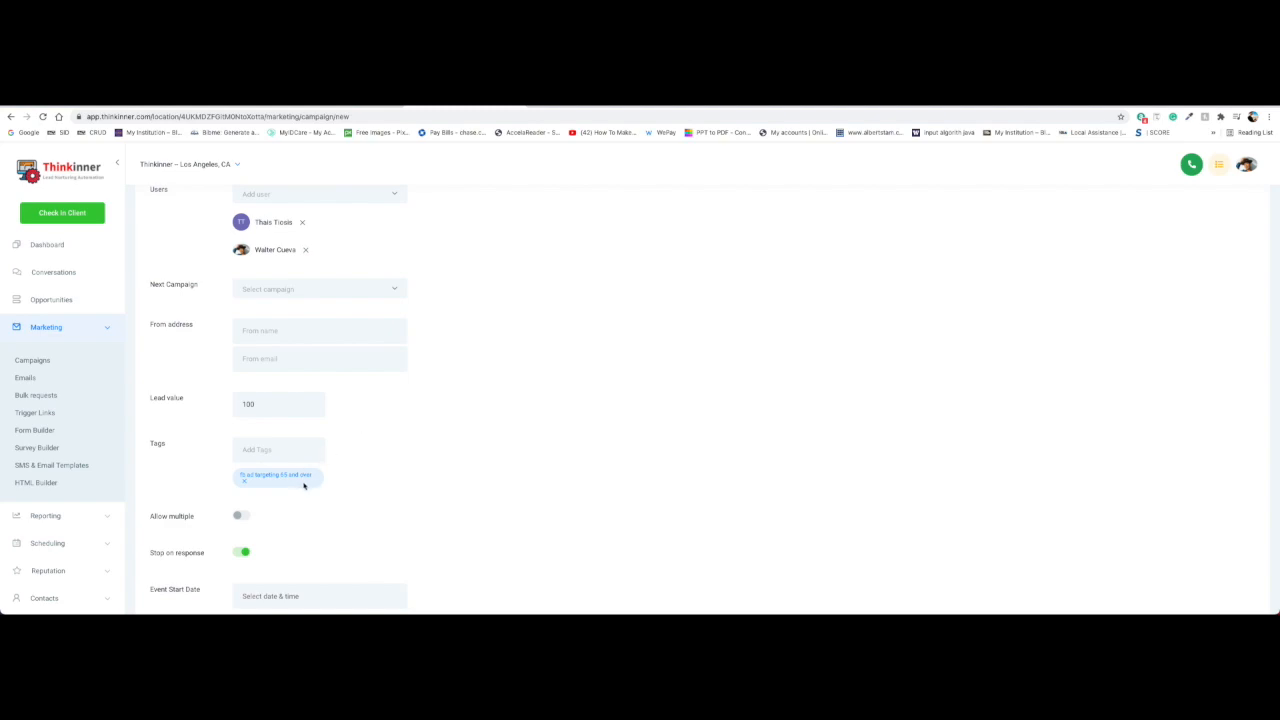
{"action": "scroll", "coordinate": [304, 485], "scroll_direction": "down", "scroll_amount": 1}
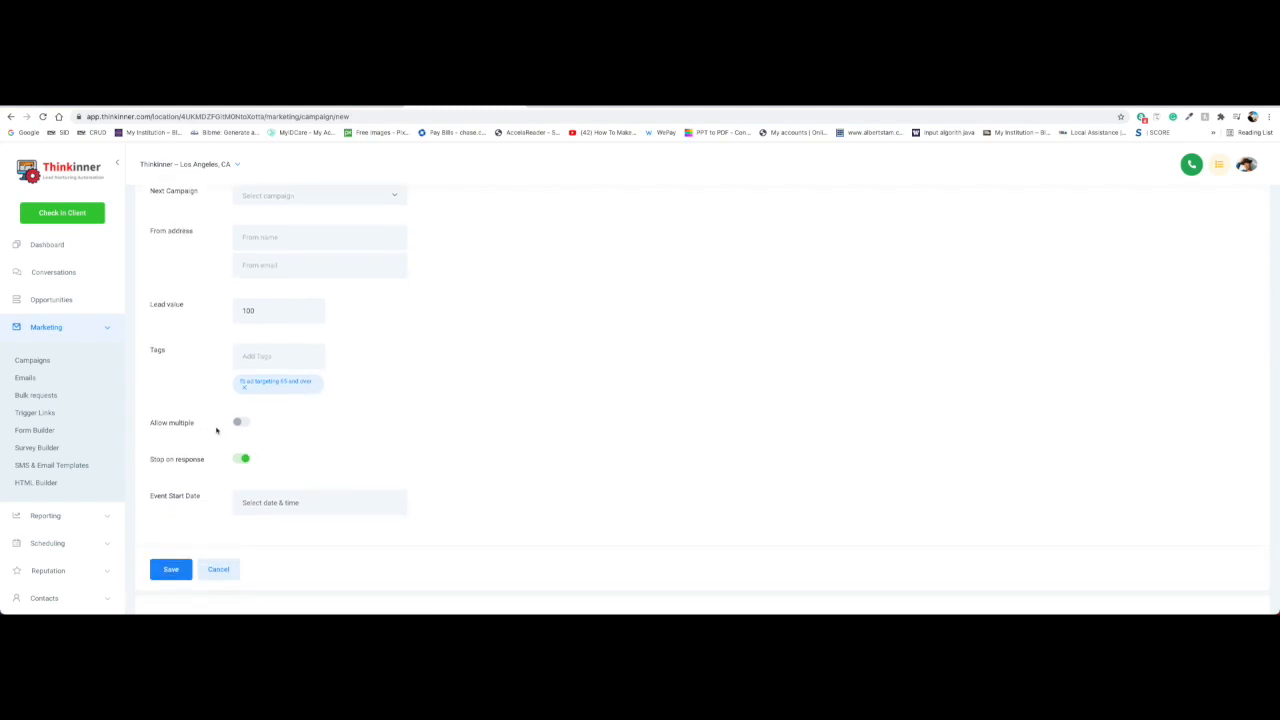
Toggle Allow multiple on and then back off, leaving it disabled
{"action": "left_click", "coordinate": [244, 425]}
{"action": "left_click", "coordinate": [243, 423]}
{"action": "scroll", "coordinate": [397, 487], "scroll_direction": "down", "scroll_amount": 1}
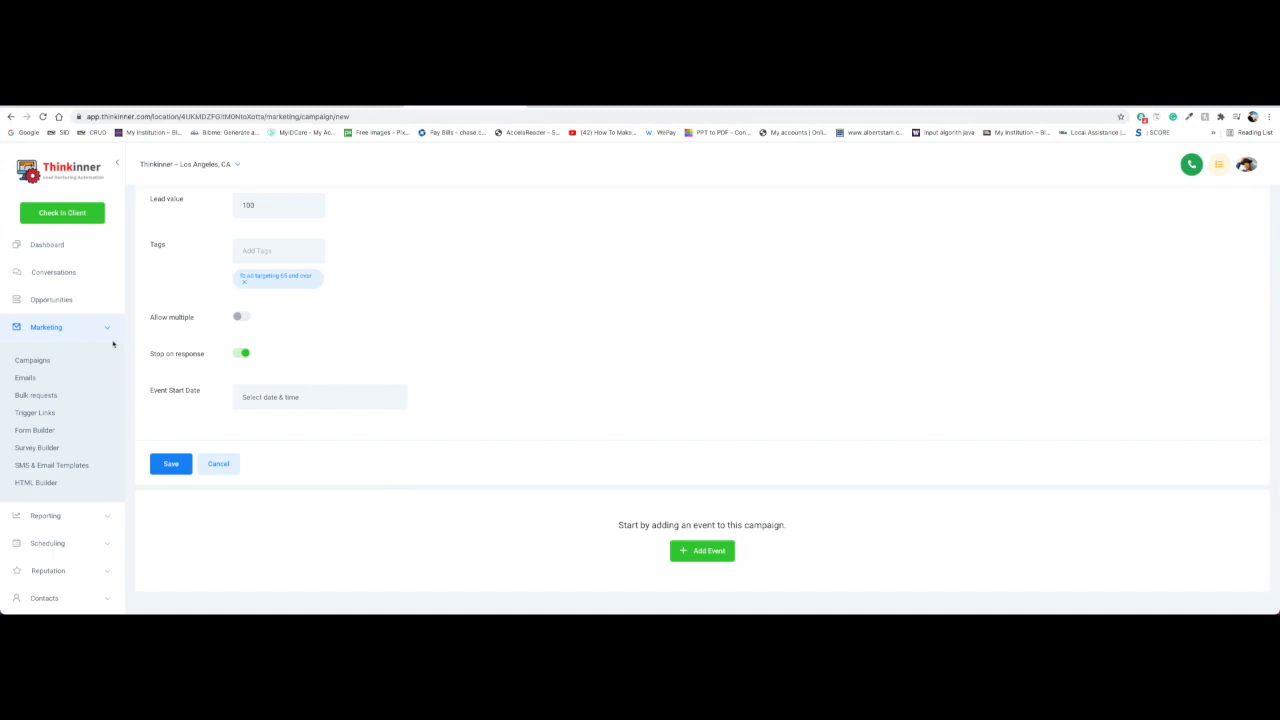
Open the A) YOUR OFFER Claim Nurture campaign and review its SMS sequence and Event Start Date
{"action": "left_click", "coordinate": [52, 362]}
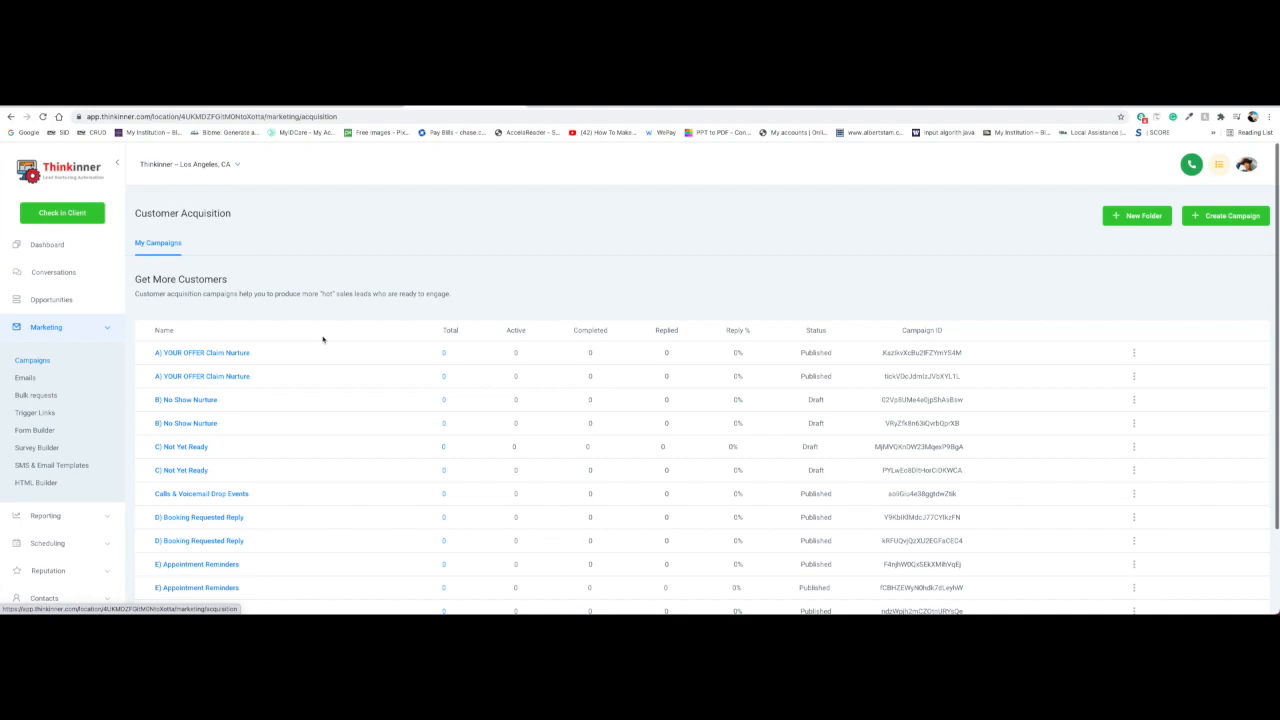
{"action": "left_click", "coordinate": [237, 353]}
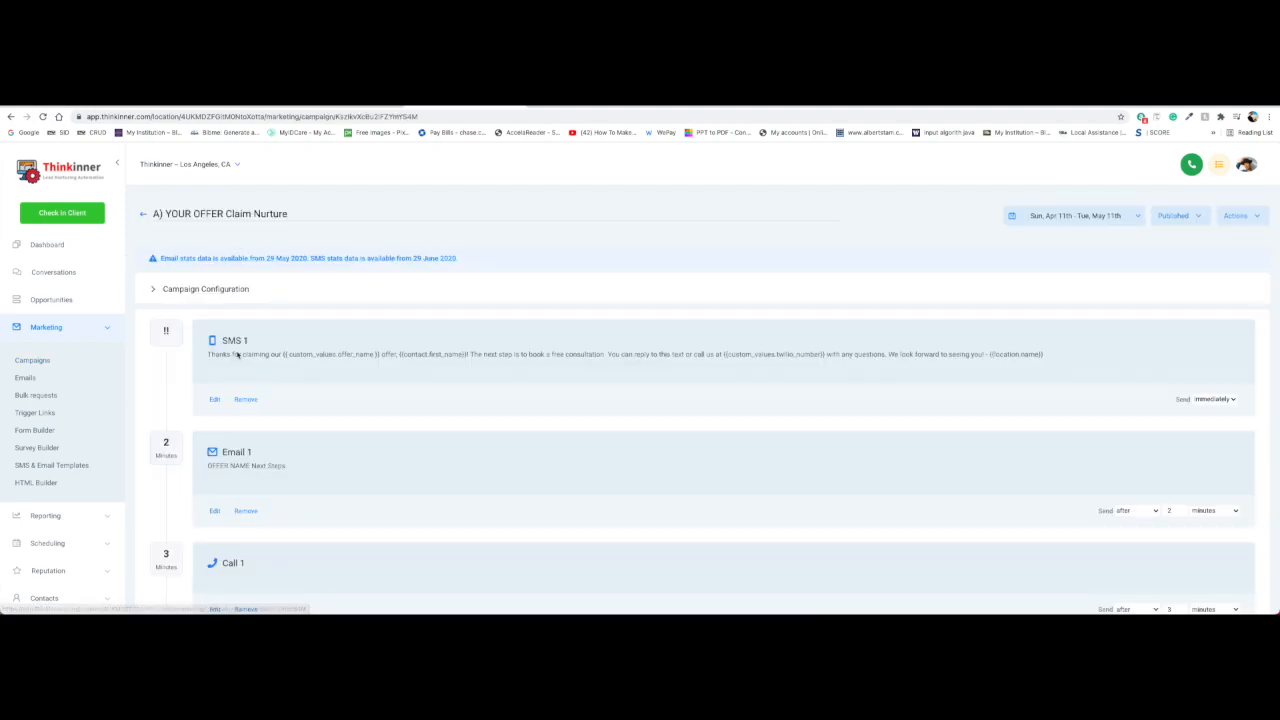
{"action": "scroll", "coordinate": [237, 354], "scroll_direction": "down", "scroll_amount": 1}
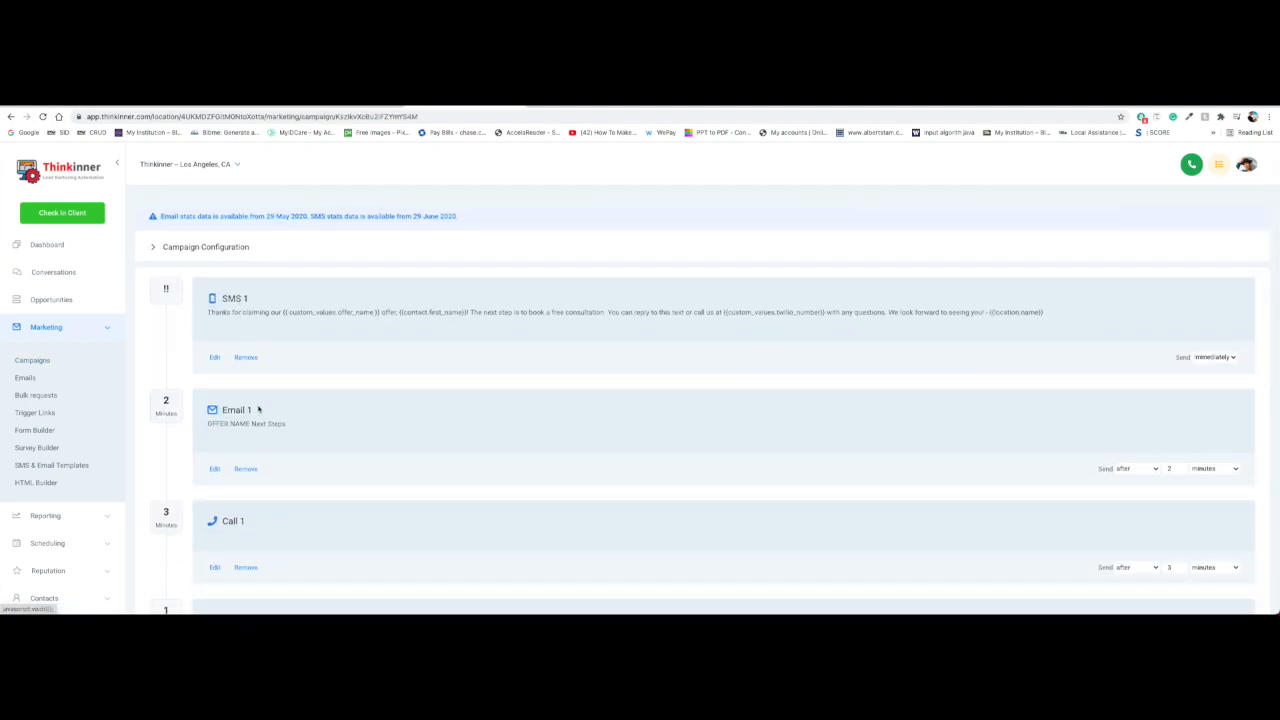
{"action": "scroll", "coordinate": [252, 458], "scroll_direction": "down", "scroll_amount": 5}
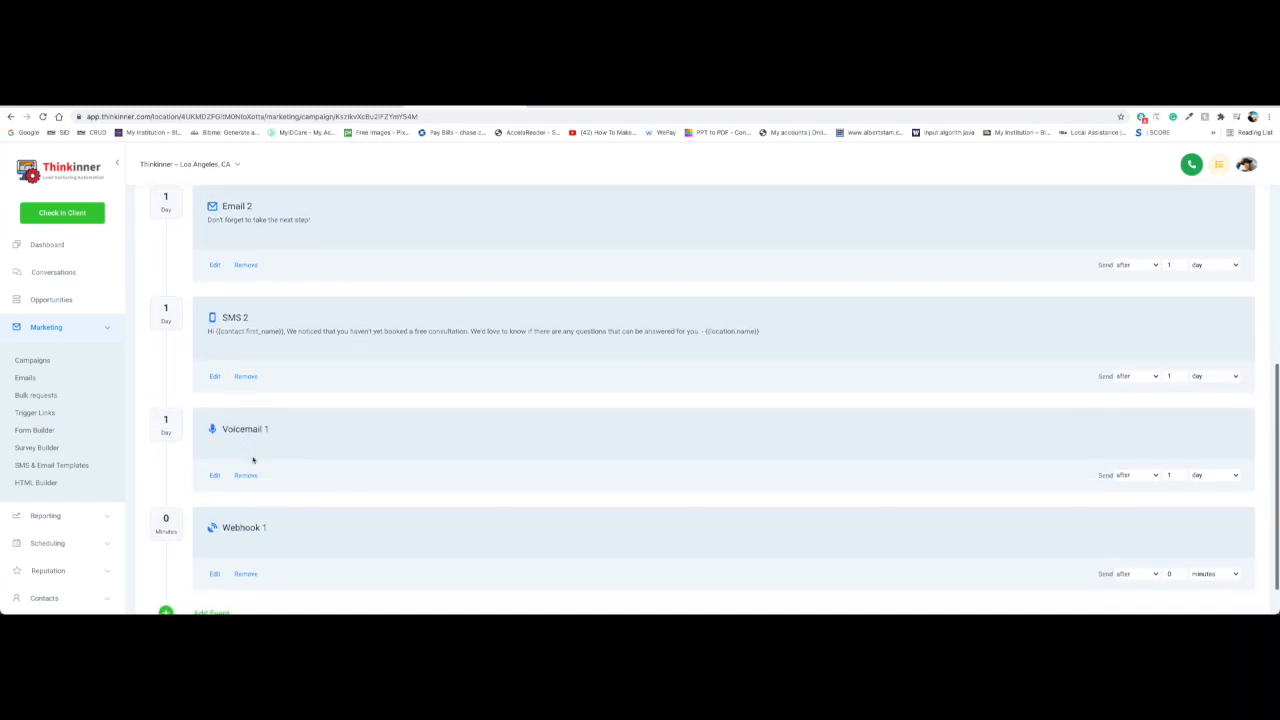
{"action": "scroll", "coordinate": [252, 458], "scroll_direction": "up", "scroll_amount": 5}
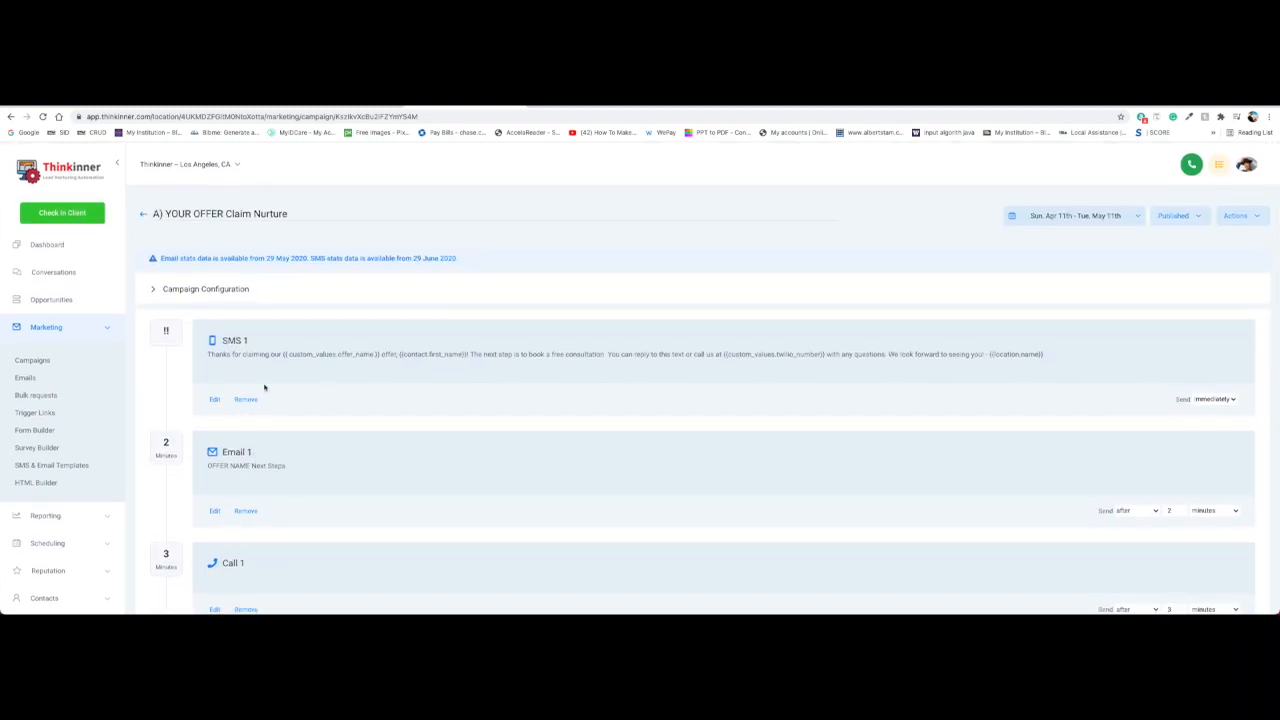
{"action": "scroll", "coordinate": [288, 381], "scroll_direction": "down", "scroll_amount": 1}
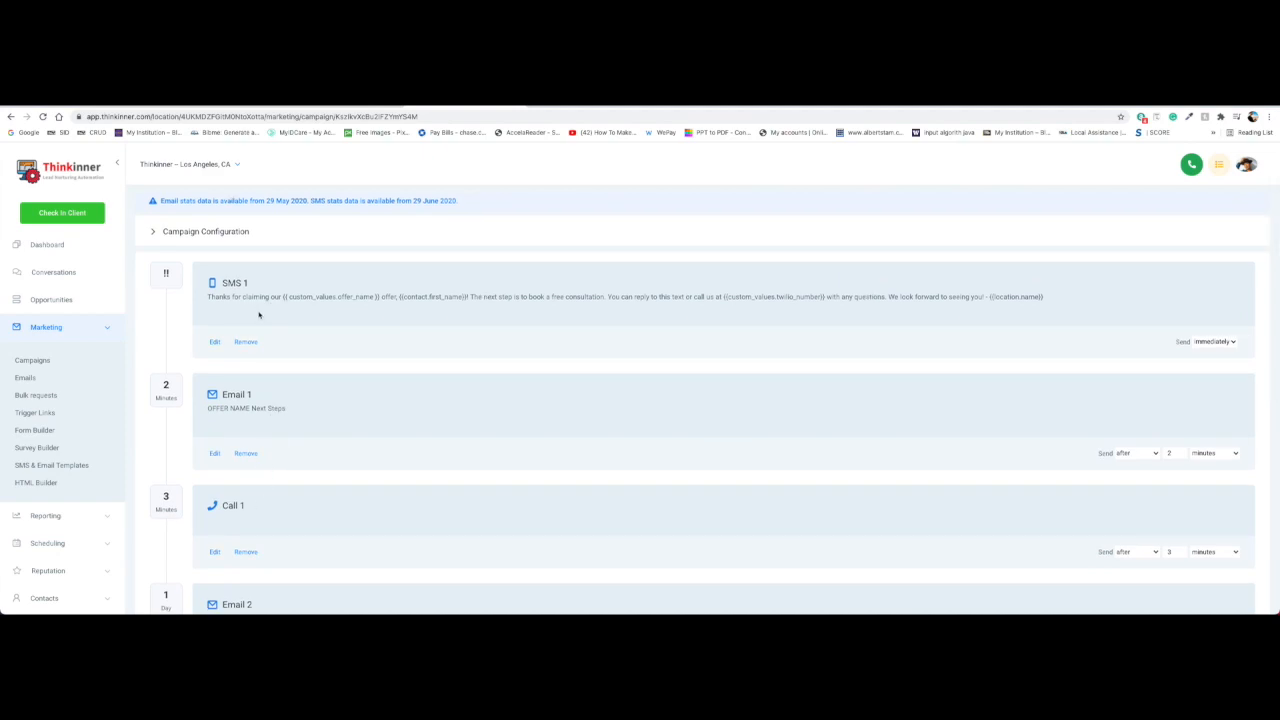
{"action": "scroll", "coordinate": [283, 400], "scroll_direction": "down", "scroll_amount": 5}
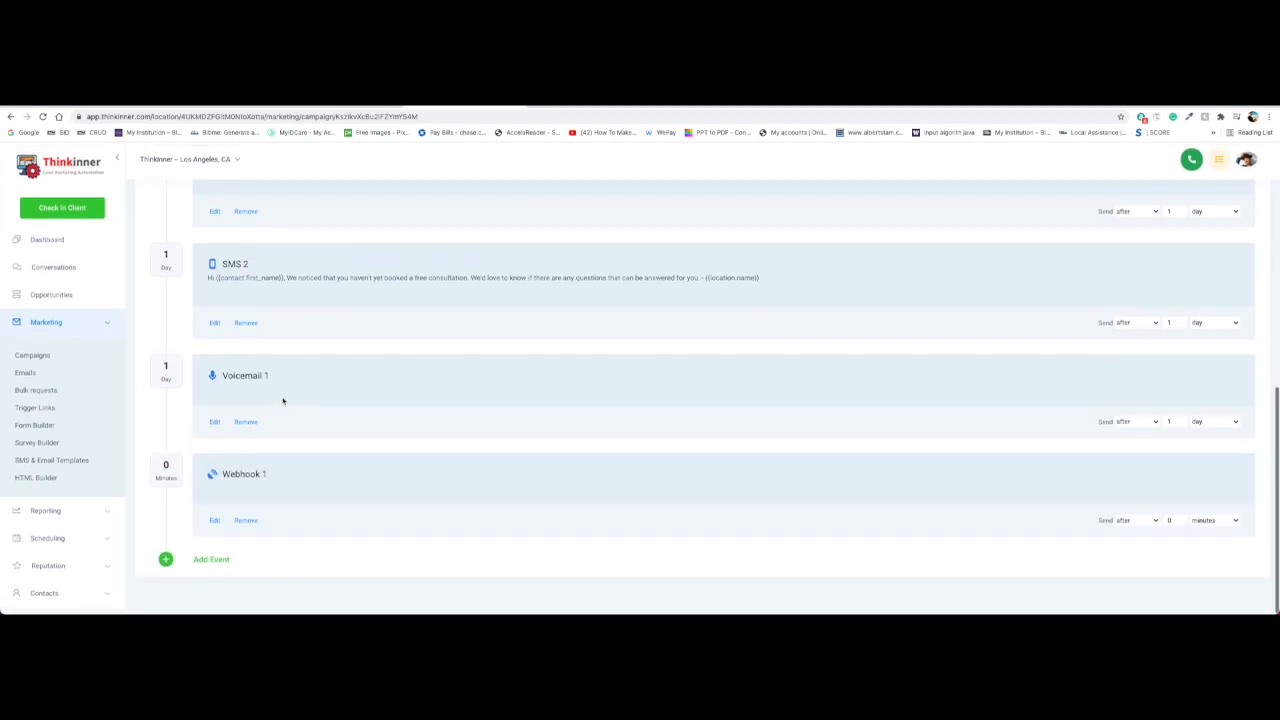
{"action": "scroll", "coordinate": [283, 400], "scroll_direction": "up", "scroll_amount": 4}
{"action": "scroll", "coordinate": [283, 400], "scroll_direction": "up", "scroll_amount": 2}
{"action": "scroll", "coordinate": [270, 413], "scroll_direction": "down", "scroll_amount": 6}
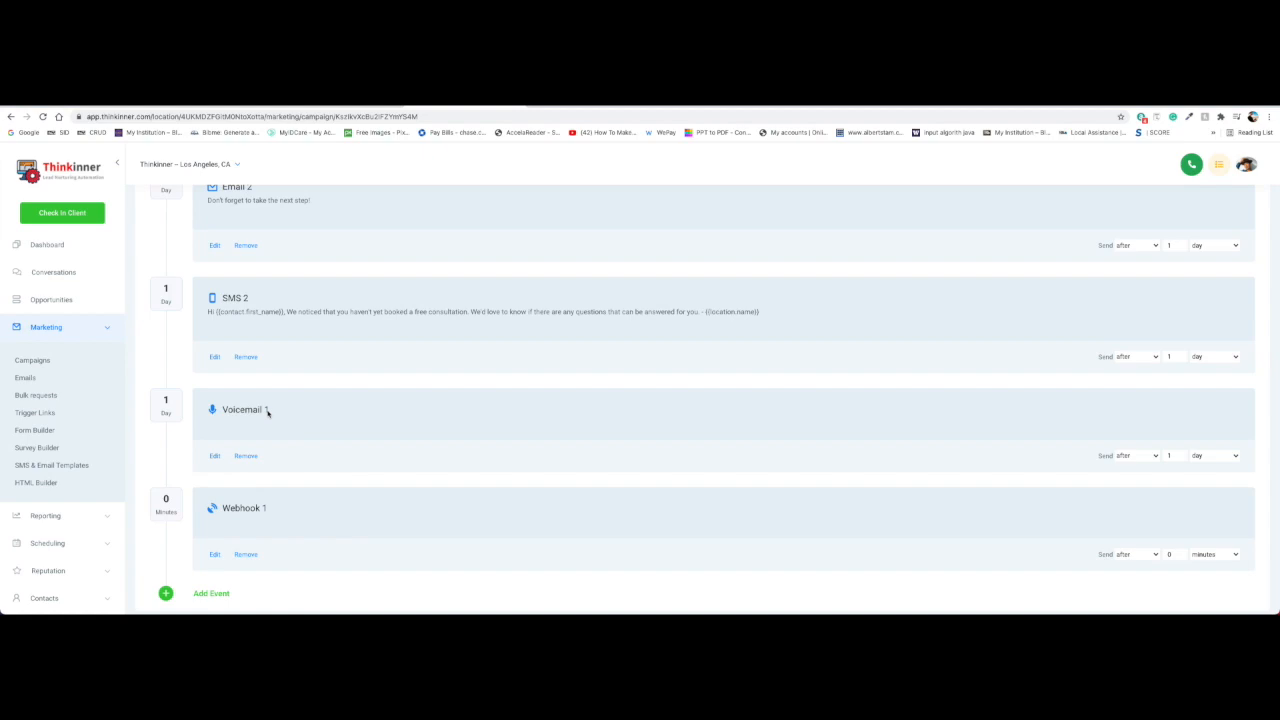
{"action": "scroll", "coordinate": [267, 410], "scroll_direction": "up", "scroll_amount": 3}
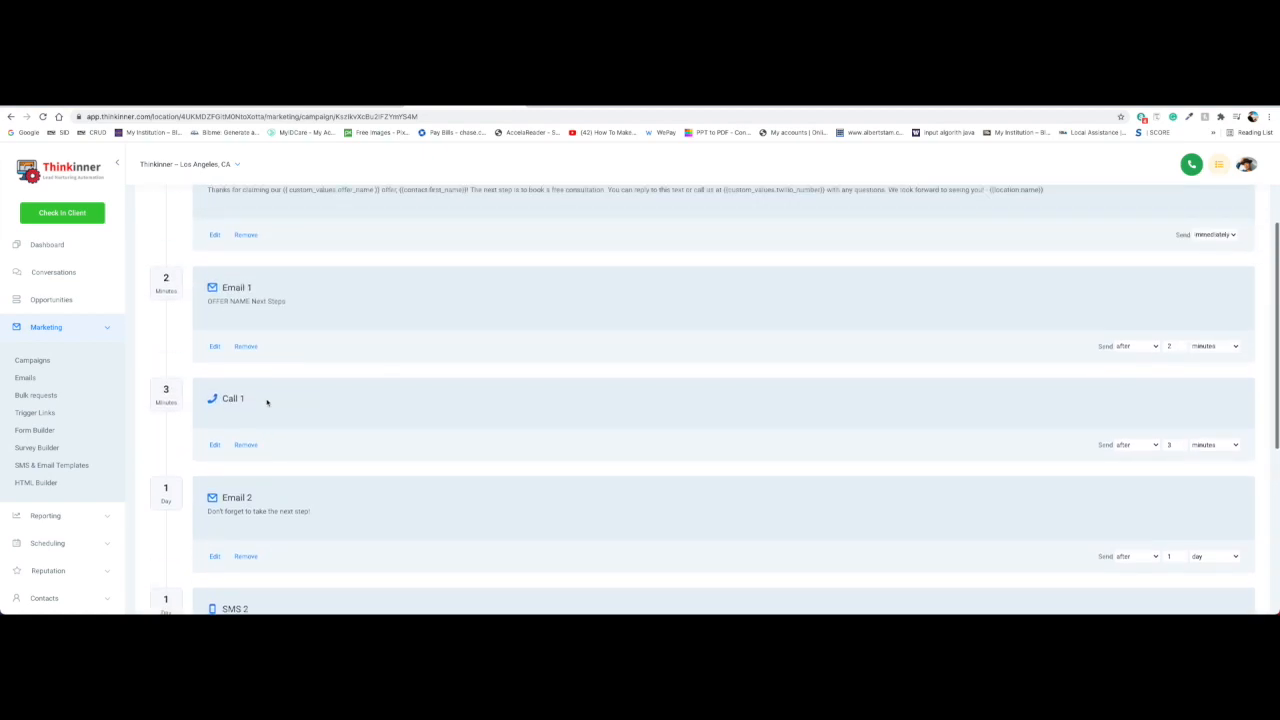
{"action": "scroll", "coordinate": [268, 298], "scroll_direction": "up", "scroll_amount": 2}
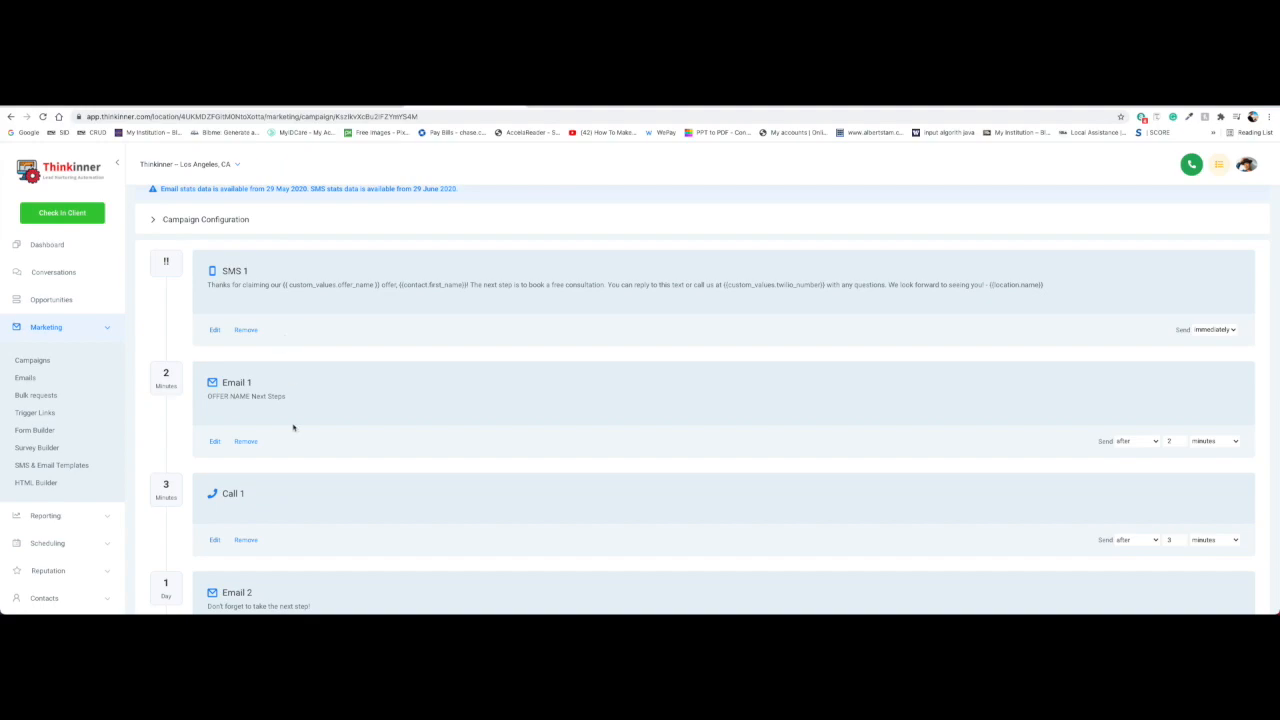
{"action": "scroll", "coordinate": [293, 428], "scroll_direction": "down", "scroll_amount": 3}
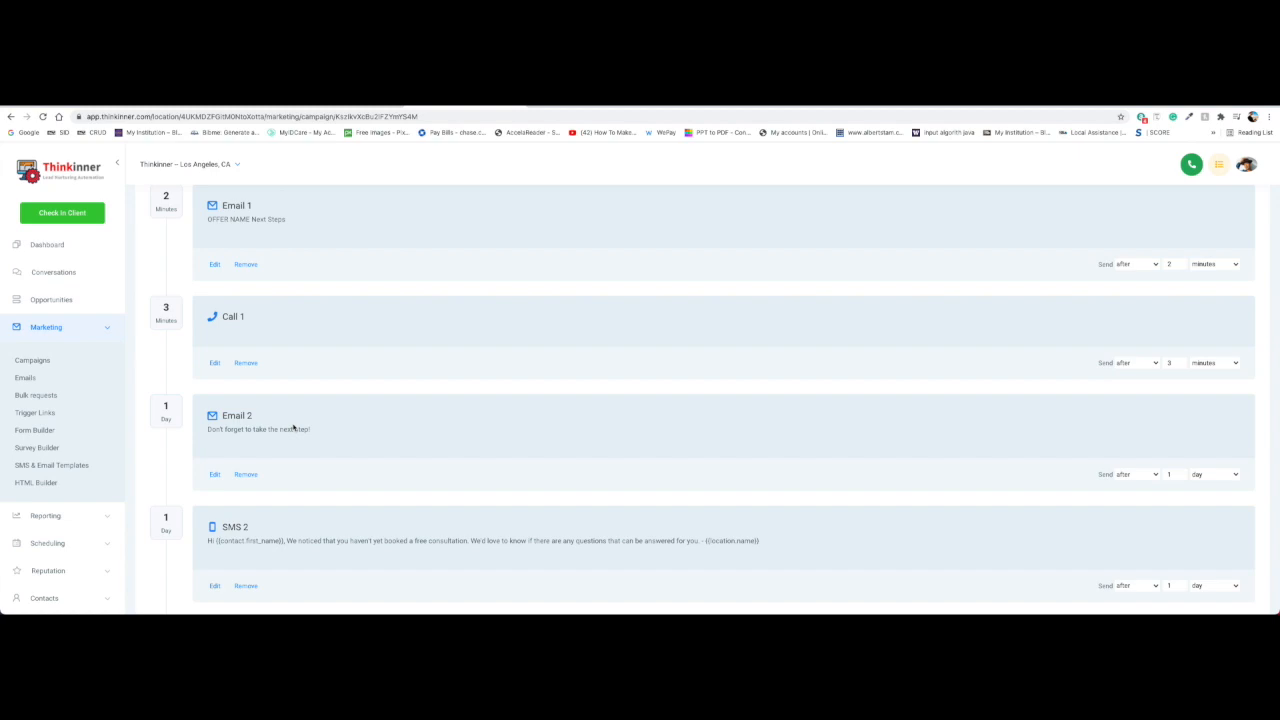
{"action": "scroll", "coordinate": [293, 428], "scroll_direction": "up", "scroll_amount": 8}
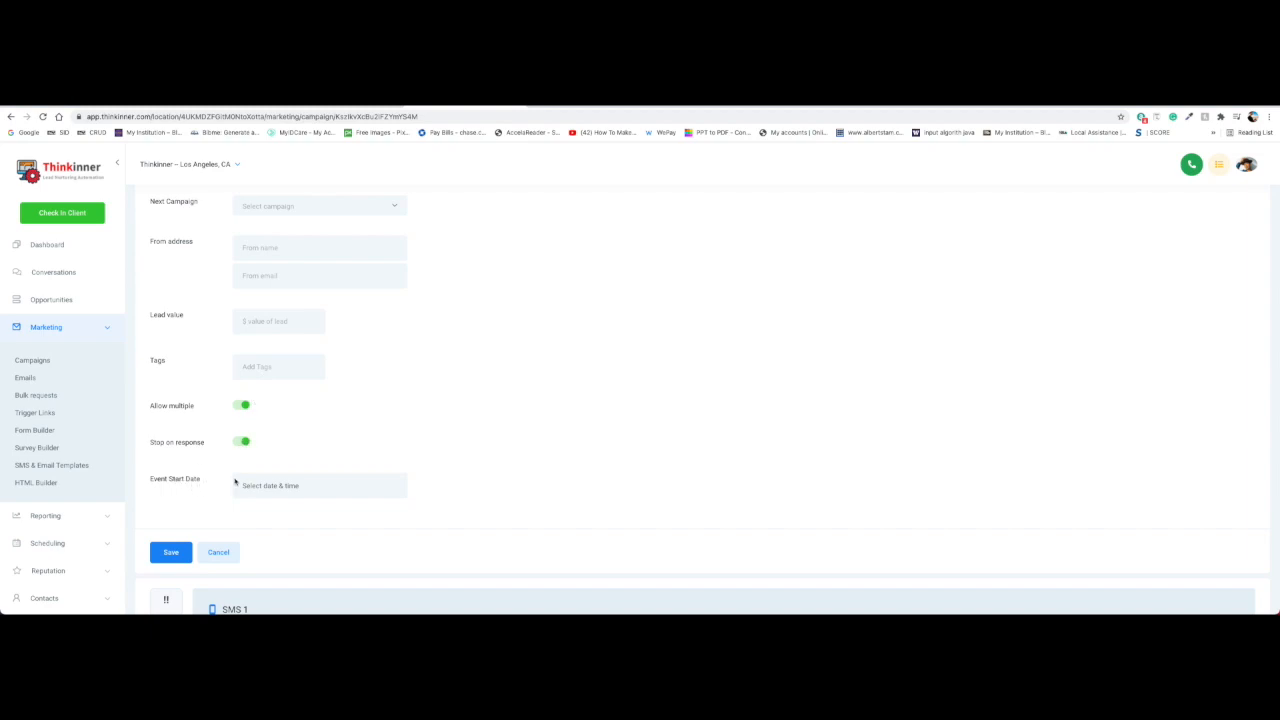
Set the campaign's Event Start Date to Tue, May 18, 2021 7:10 PM
{"action": "left_click", "coordinate": [317, 440]}
{"action": "left_click", "coordinate": [279, 354]}
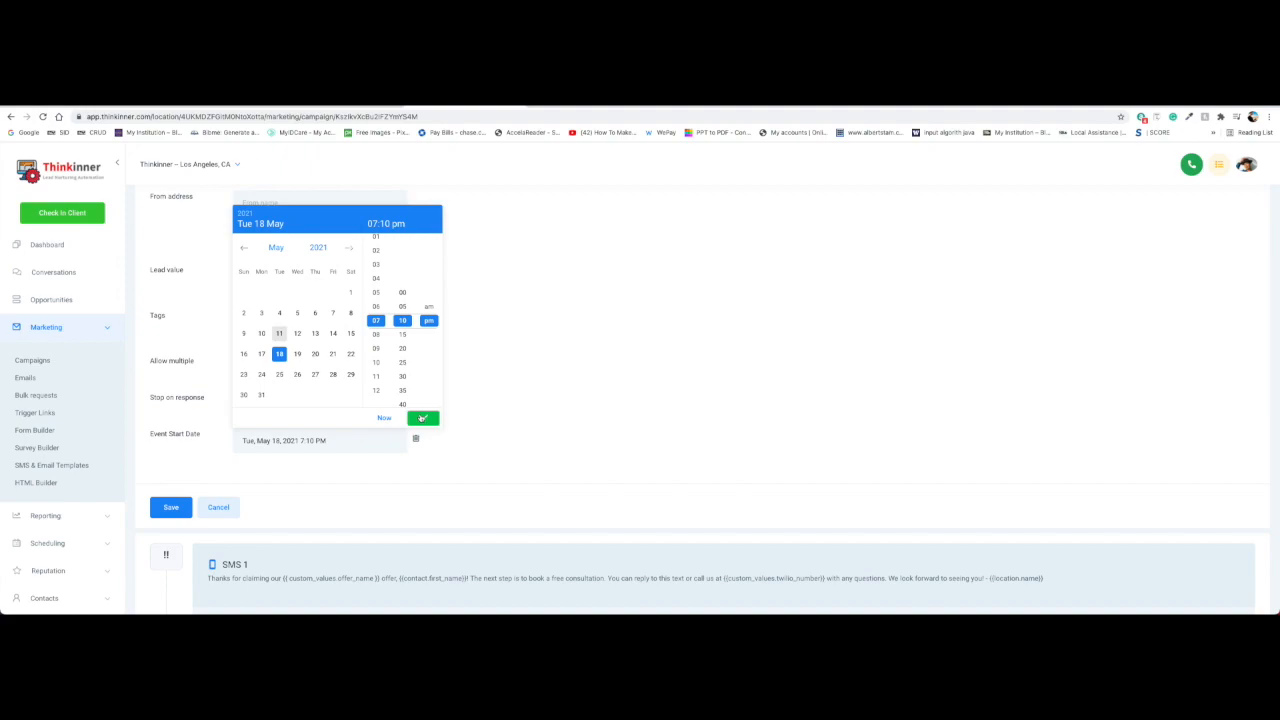
{"action": "left_click", "coordinate": [422, 418]}
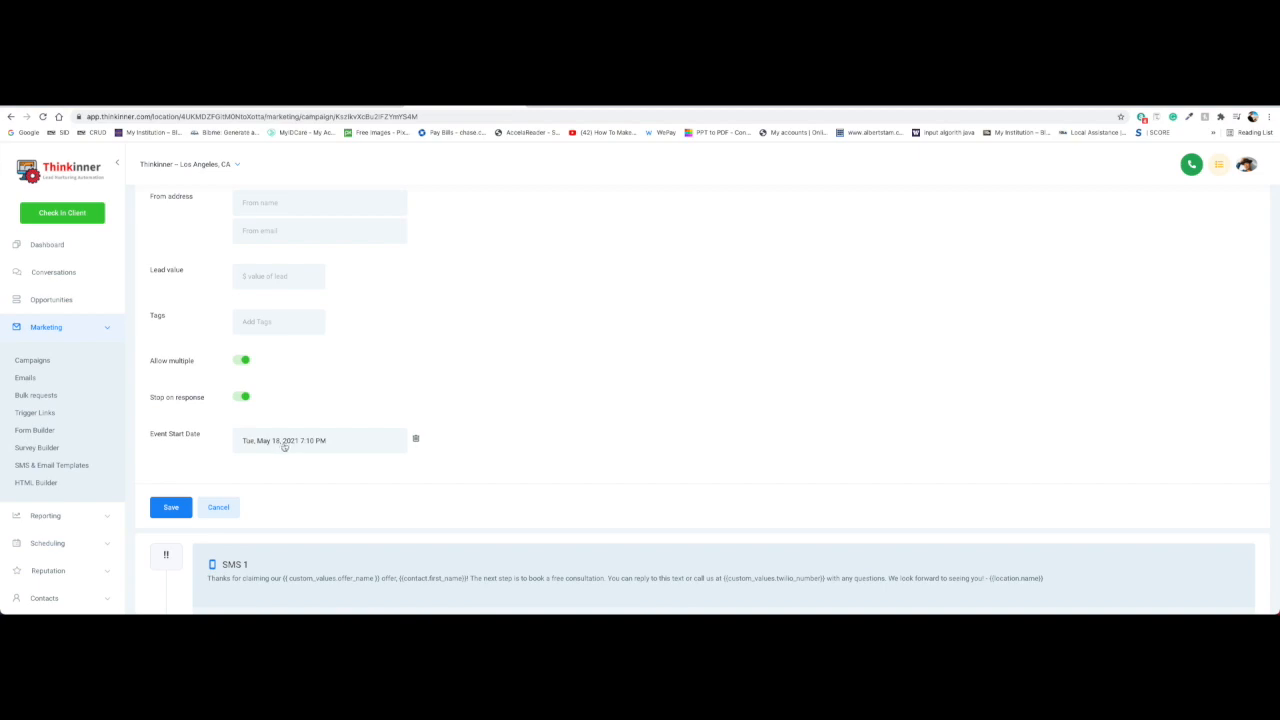
{"action": "scroll", "coordinate": [306, 480], "scroll_direction": "down", "scroll_amount": 1}
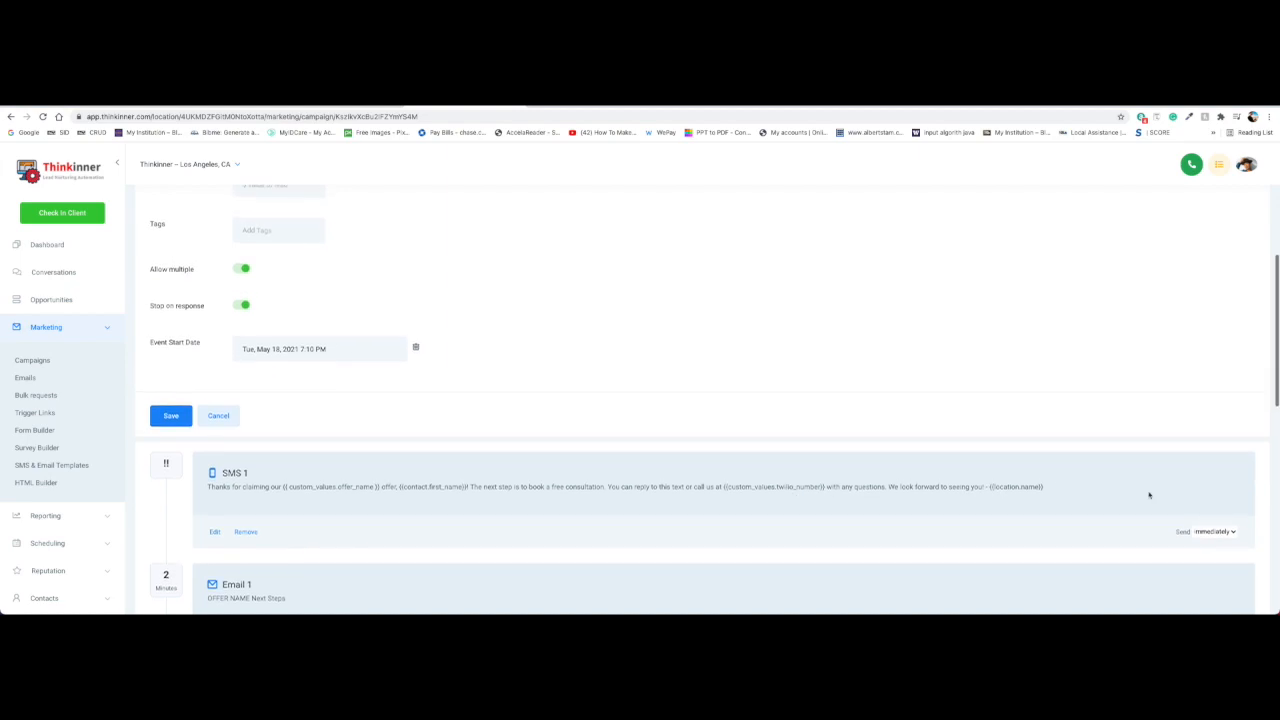
Set SMS 1's timing to send 24 hours before the May 18, 2021 event start
{"action": "left_click", "coordinate": [1222, 533]}
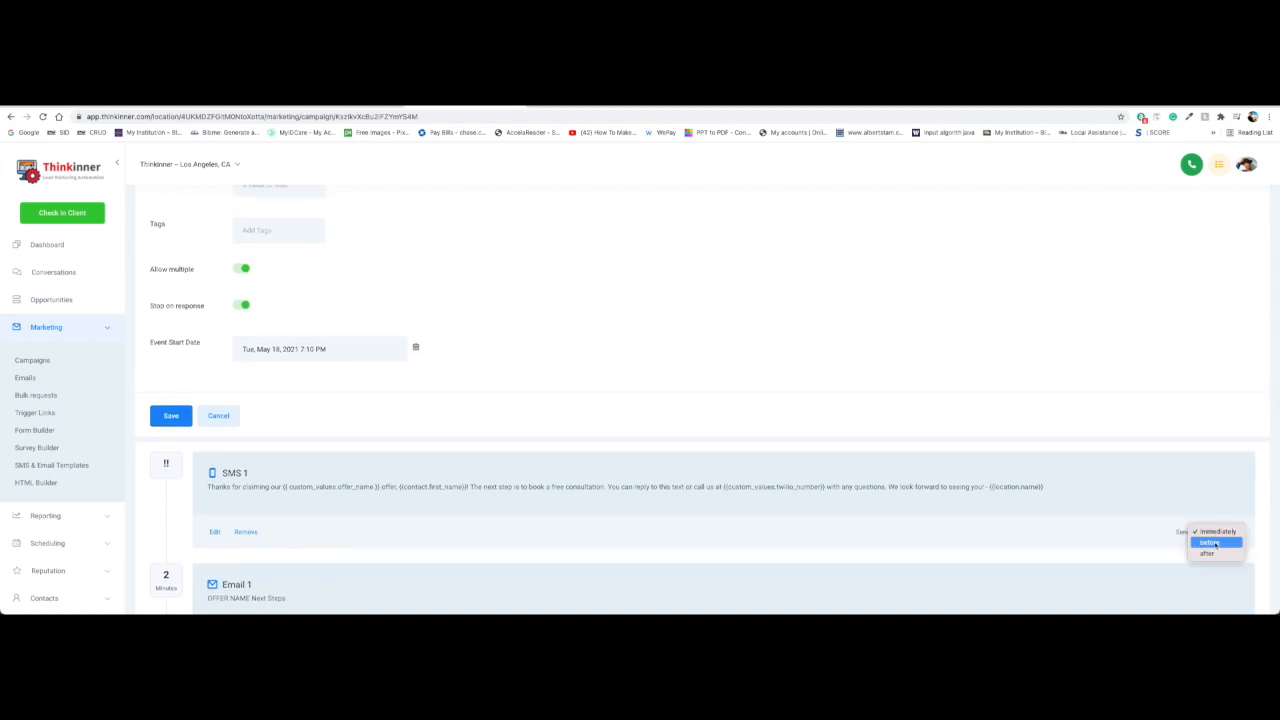
{"action": "left_click", "coordinate": [1216, 543]}
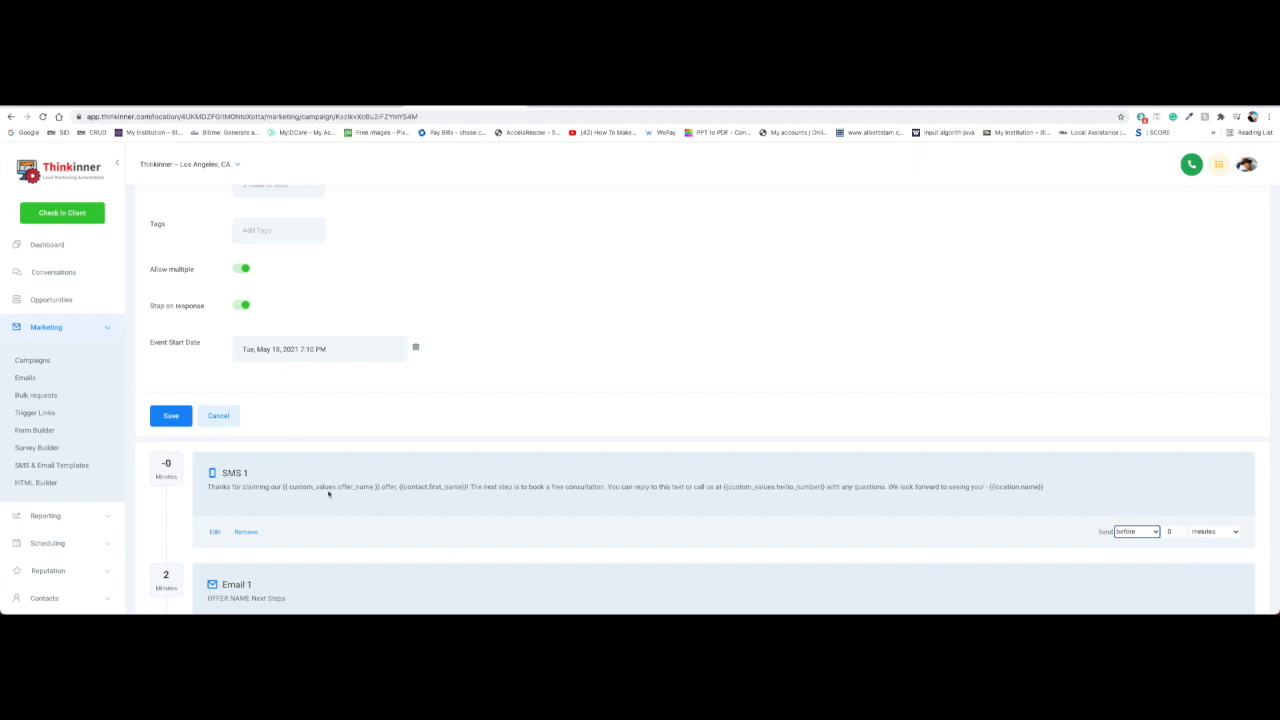
{"action": "mouse_move", "coordinate": [1178, 533]}
{"action": "left_mouse_down"}
{"action": "mouse_move", "coordinate": [1151, 534]}
{"action": "mouse_move", "coordinate": [1165, 537]}
{"action": "left_mouse_up"}
{"action": "key", "text": "BackSpace"}
{"action": "type", "text": "24"}
{"action": "left_click", "coordinate": [1214, 532]}
{"action": "left_click", "coordinate": [1213, 543]}
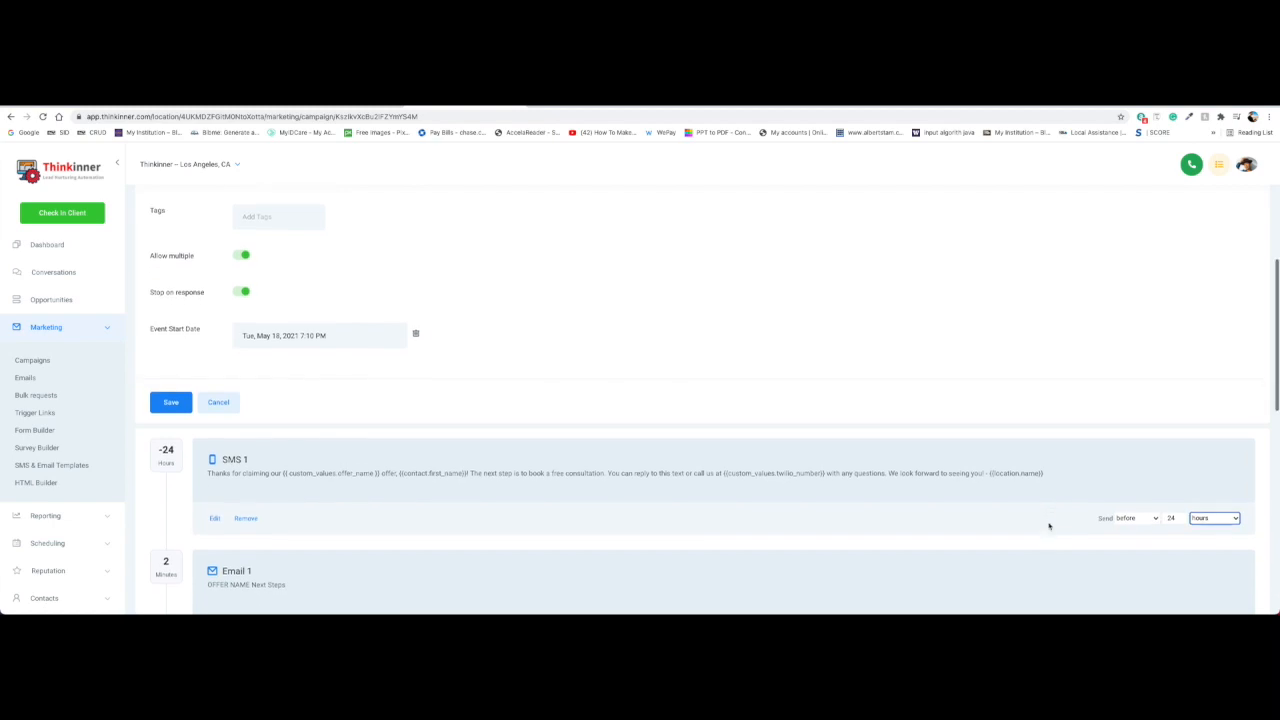
{"action": "scroll", "coordinate": [1049, 526], "scroll_direction": "down", "scroll_amount": 2}
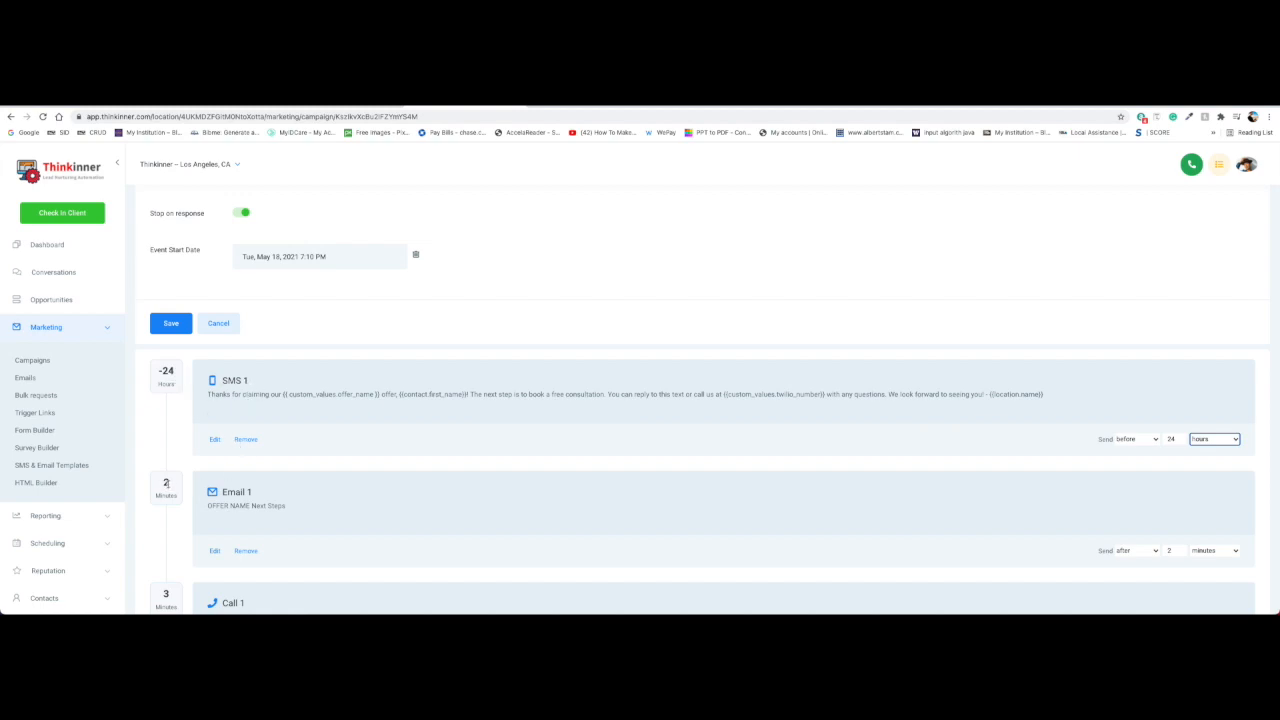
{"action": "scroll", "coordinate": [253, 438], "scroll_direction": "down", "scroll_amount": 3}
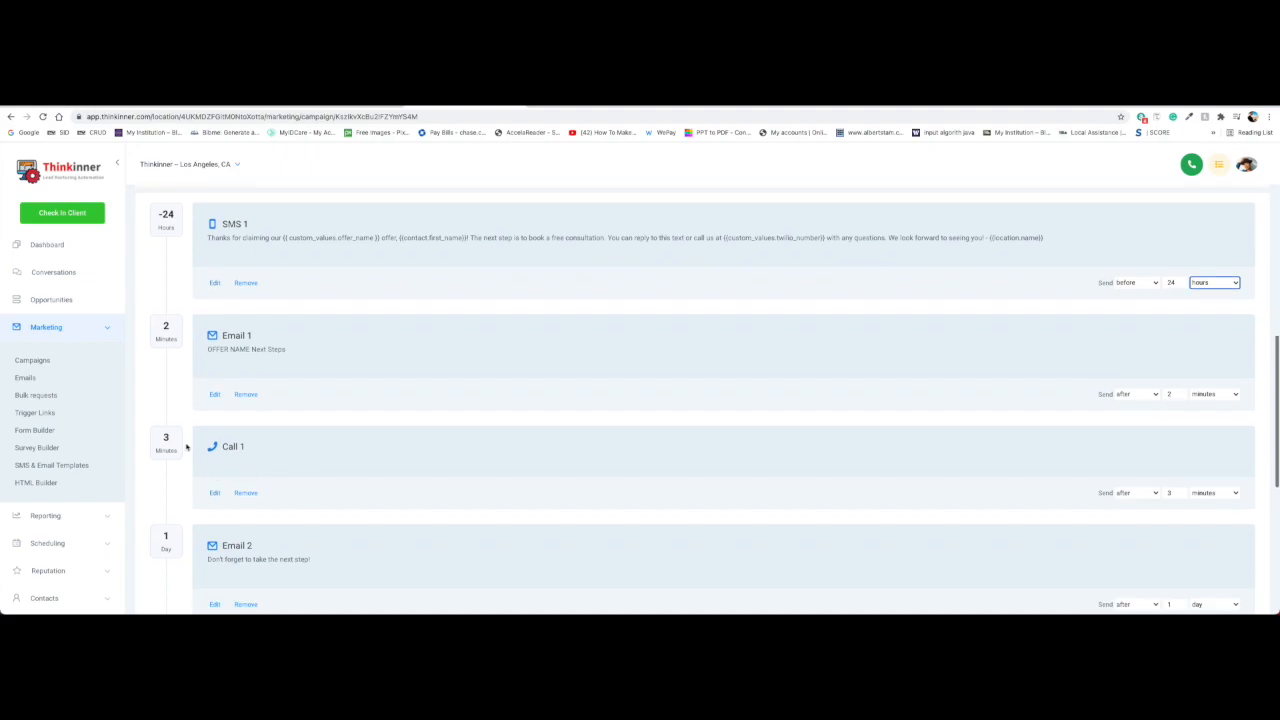
{"action": "scroll", "coordinate": [243, 456], "scroll_direction": "down", "scroll_amount": 3}
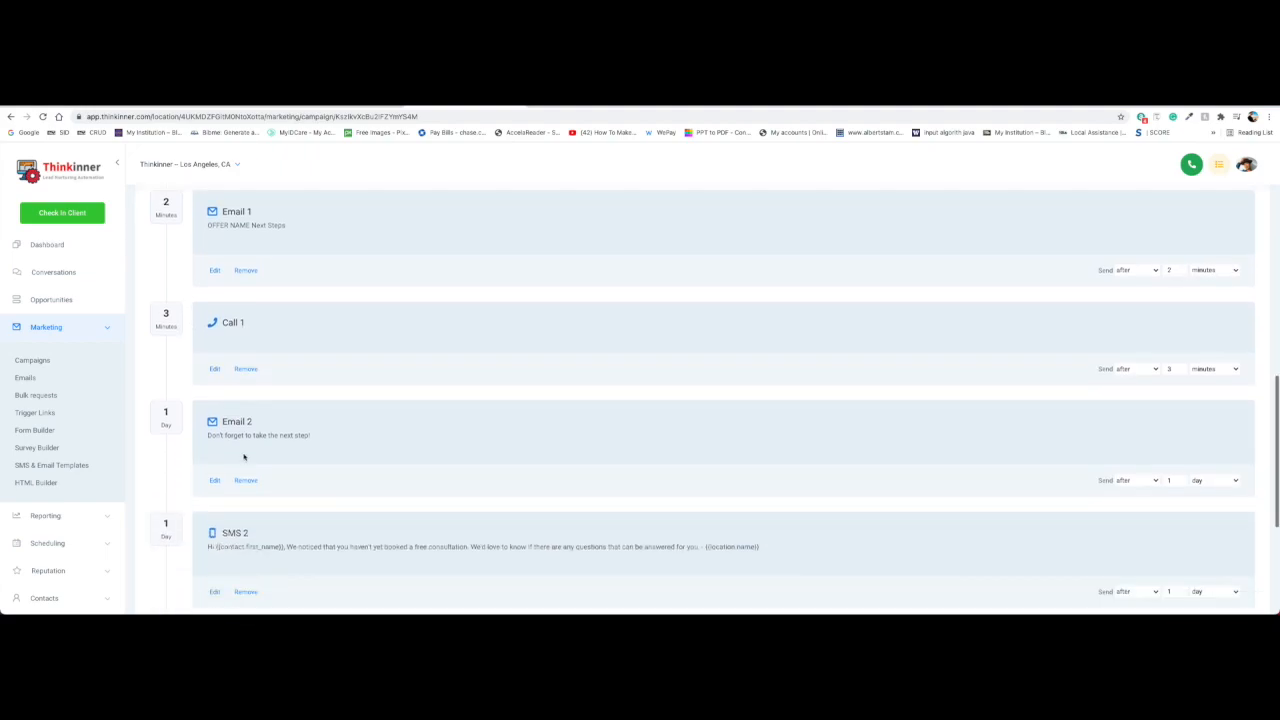
{"action": "scroll", "coordinate": [297, 430], "scroll_direction": "up", "scroll_amount": 7}
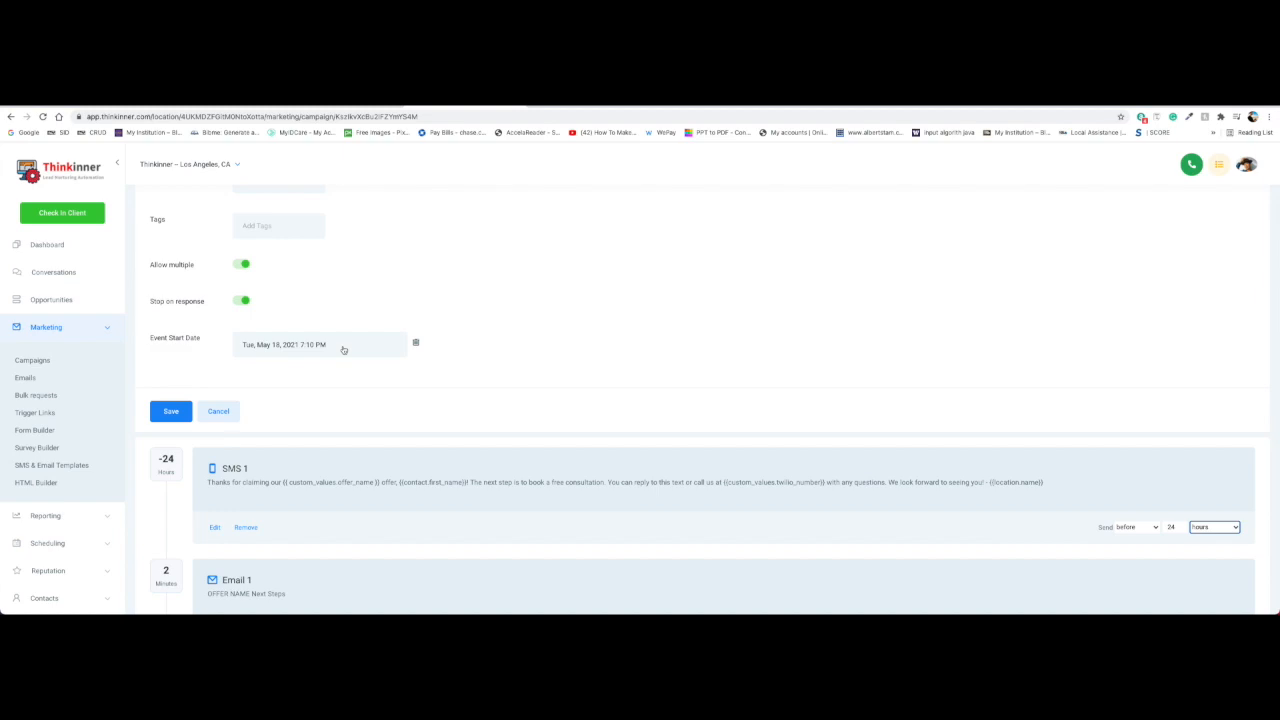
{"action": "scroll", "coordinate": [643, 420], "scroll_direction": "down", "scroll_amount": 1}
{"action": "scroll", "coordinate": [643, 420], "scroll_direction": "up", "scroll_amount": 5}
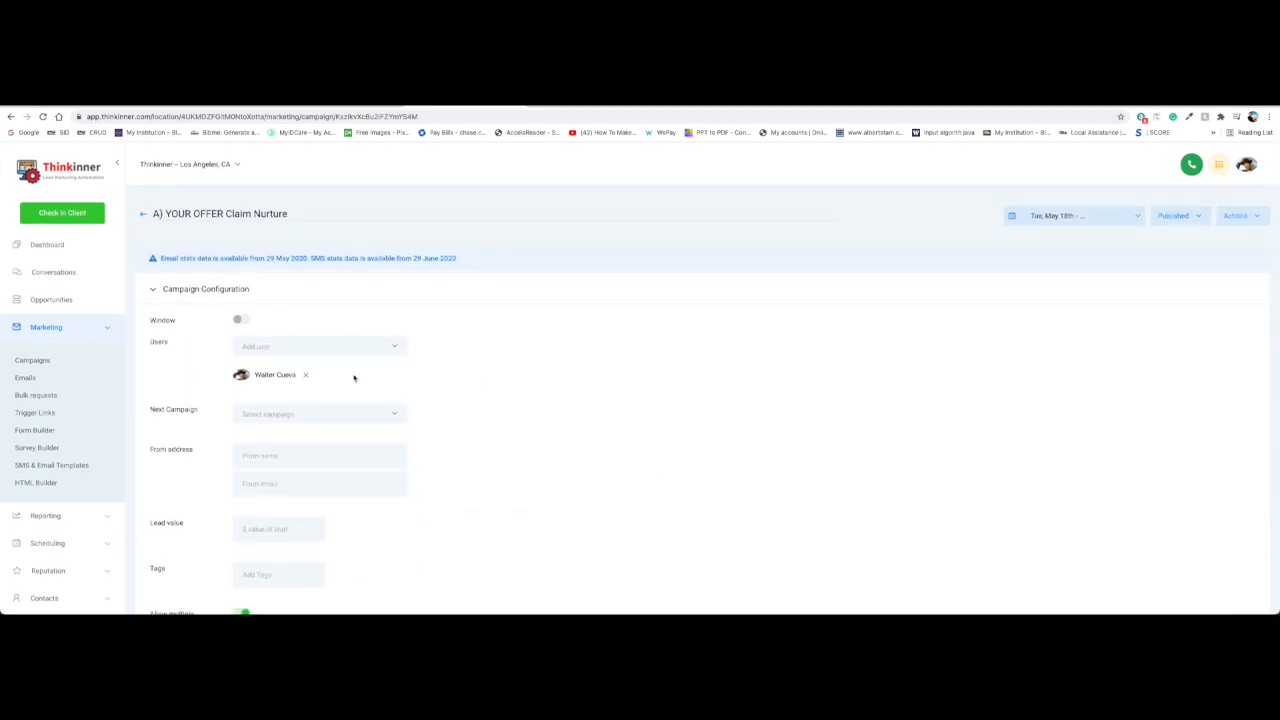
{"action": "scroll", "coordinate": [330, 360], "scroll_direction": "down", "scroll_amount": 3}
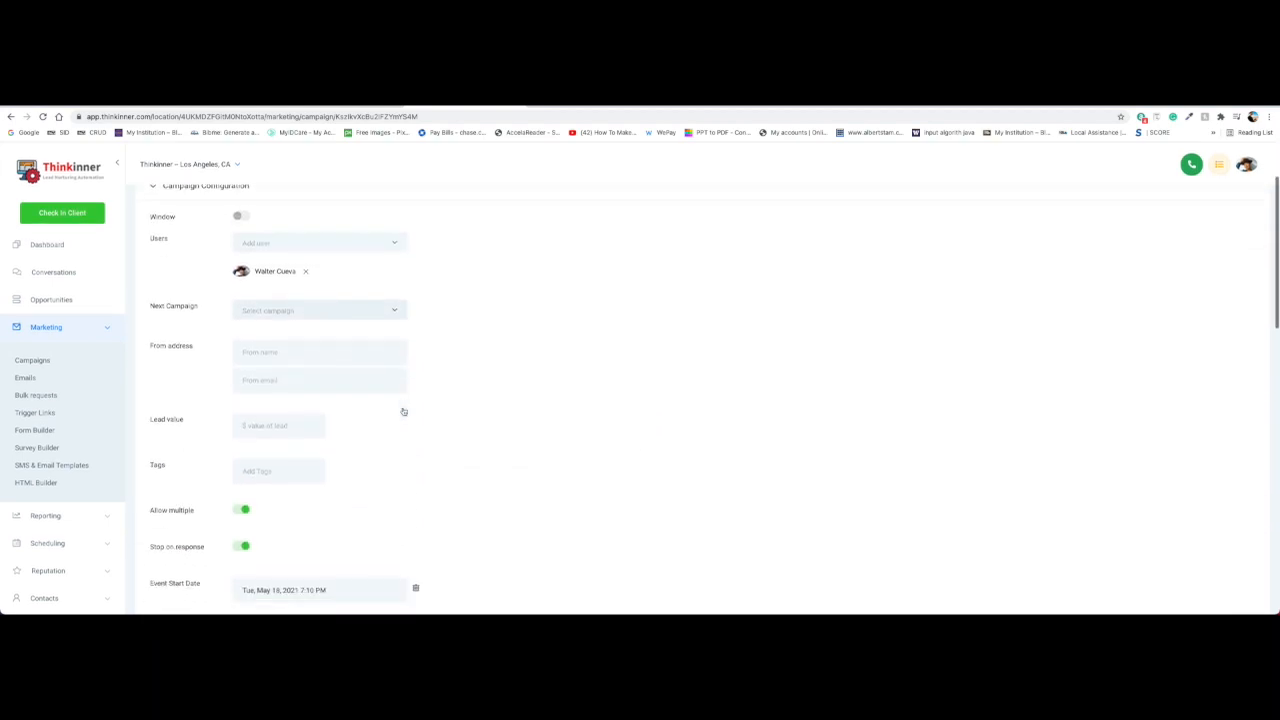
{"action": "scroll", "coordinate": [361, 281], "scroll_direction": "down", "scroll_amount": 4}
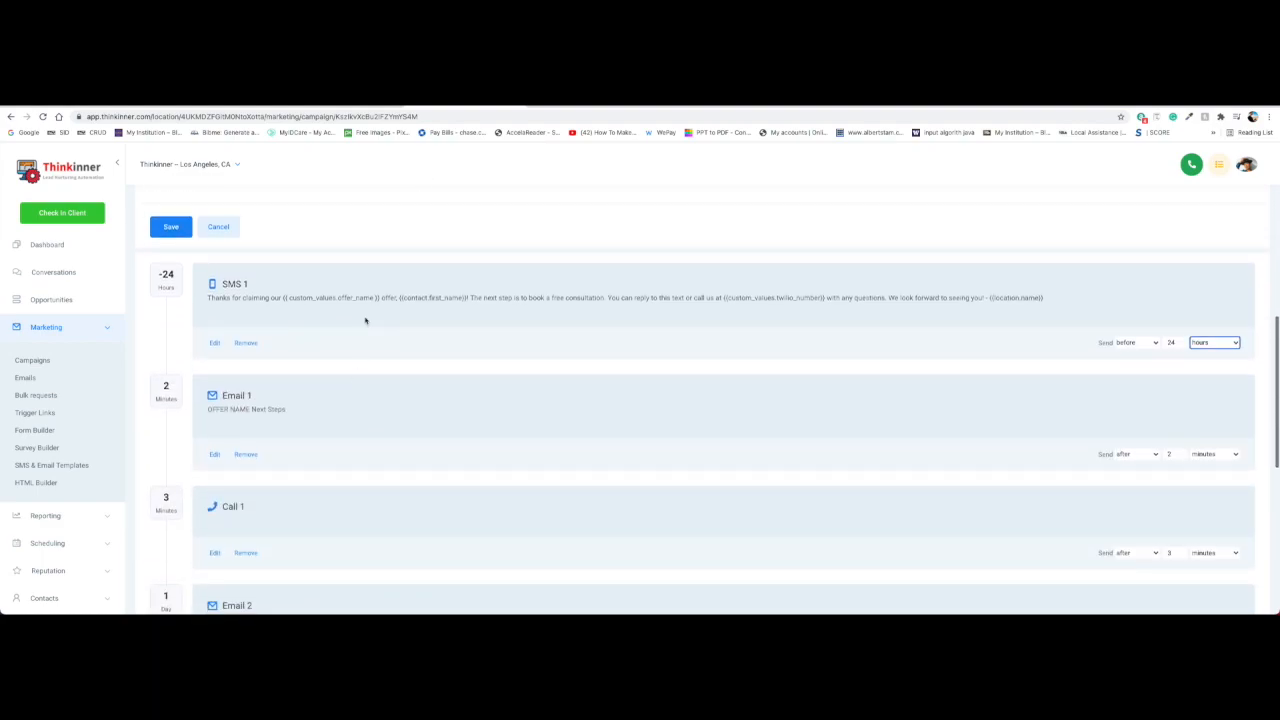
{"action": "scroll", "coordinate": [346, 290], "scroll_direction": "down", "scroll_amount": 5}
{"action": "scroll", "coordinate": [346, 290], "scroll_direction": "up", "scroll_amount": 8}
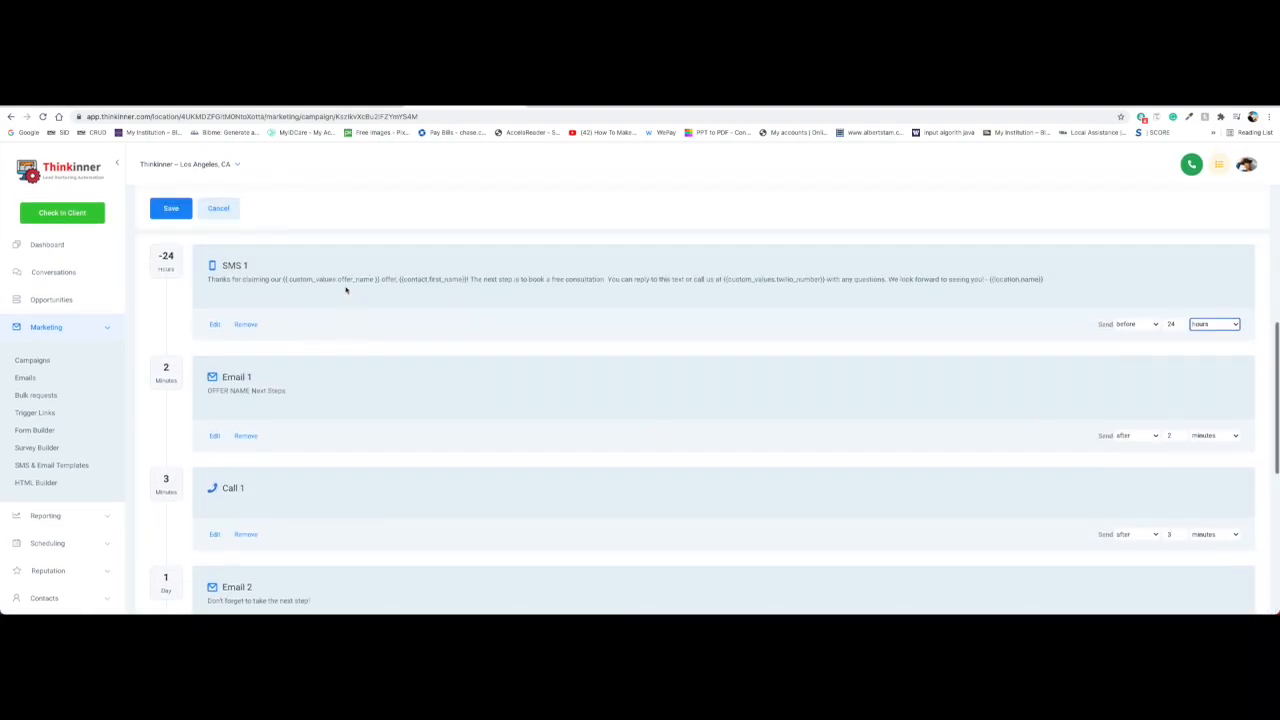